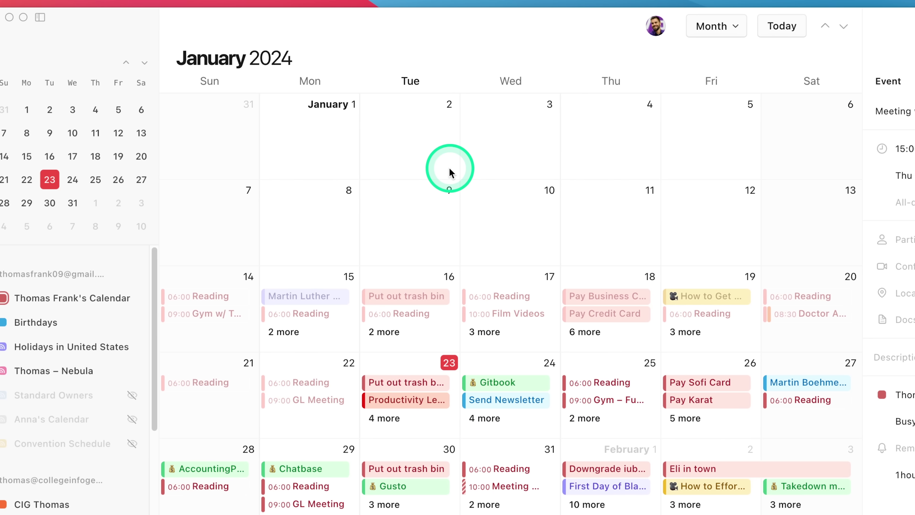
# In week view, check the Pokemon event, advance to February 4–10, and bring Notion forward.
pyautogui.press('w')
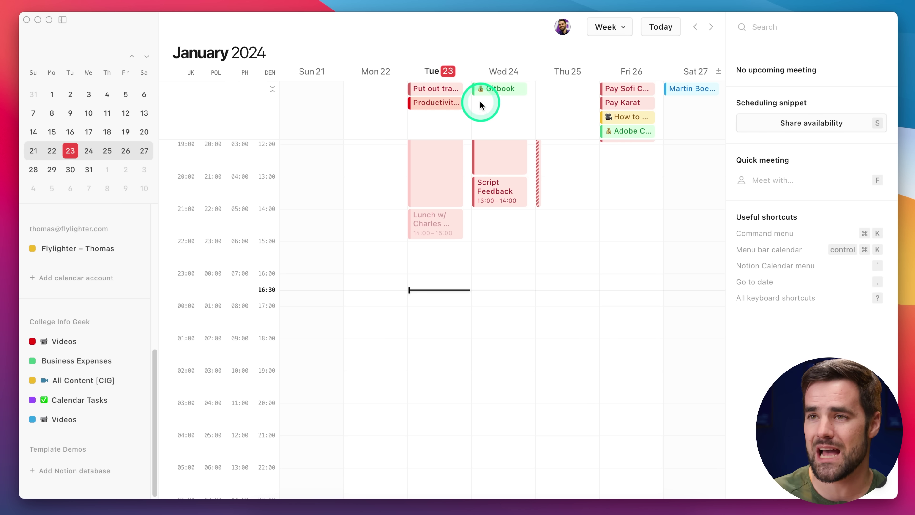
pyautogui.click(423, 103)
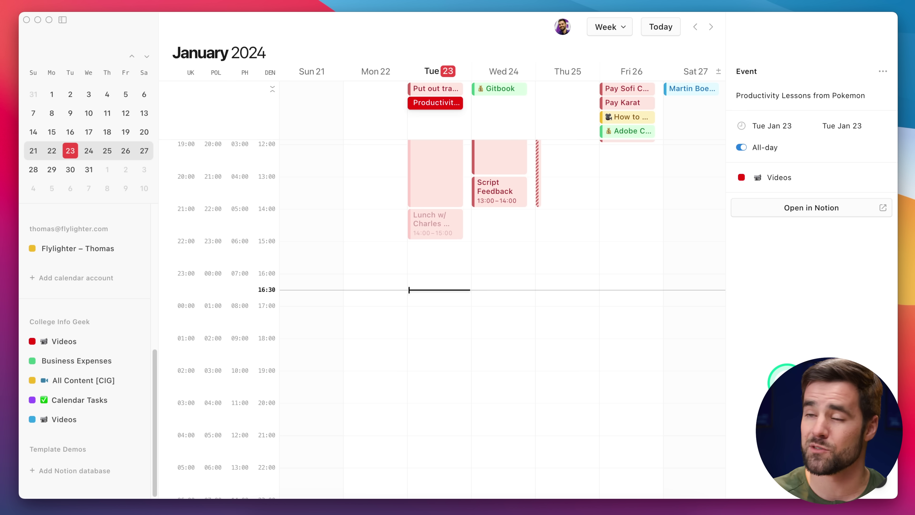
pyautogui.click(709, 26)
pyautogui.click(710, 27)
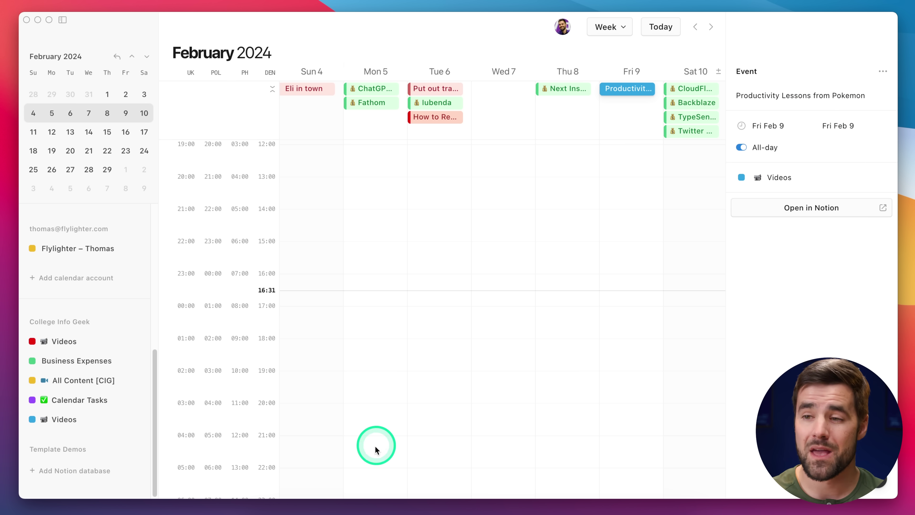
pyautogui.click(376, 507)
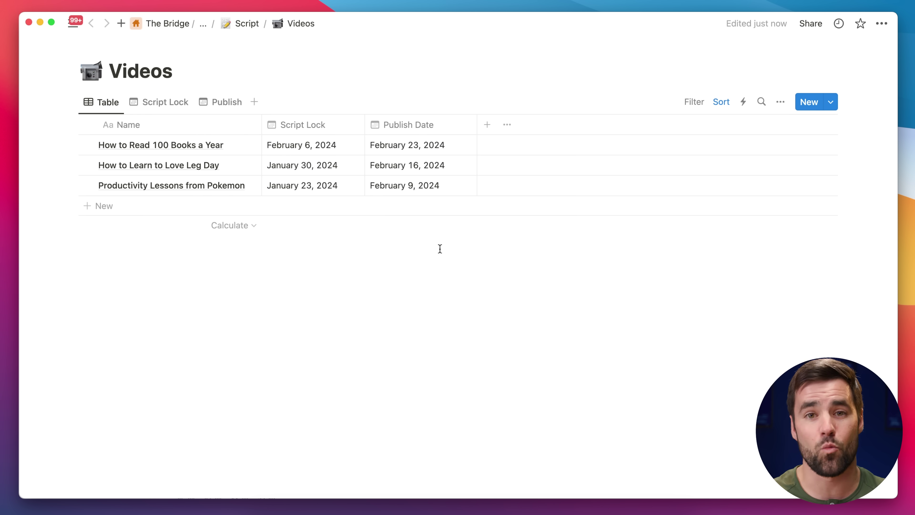
# Peek at the Pokemon video's page from the Table view, then return to the Script Lock calendar.
pyautogui.click(249, 136)
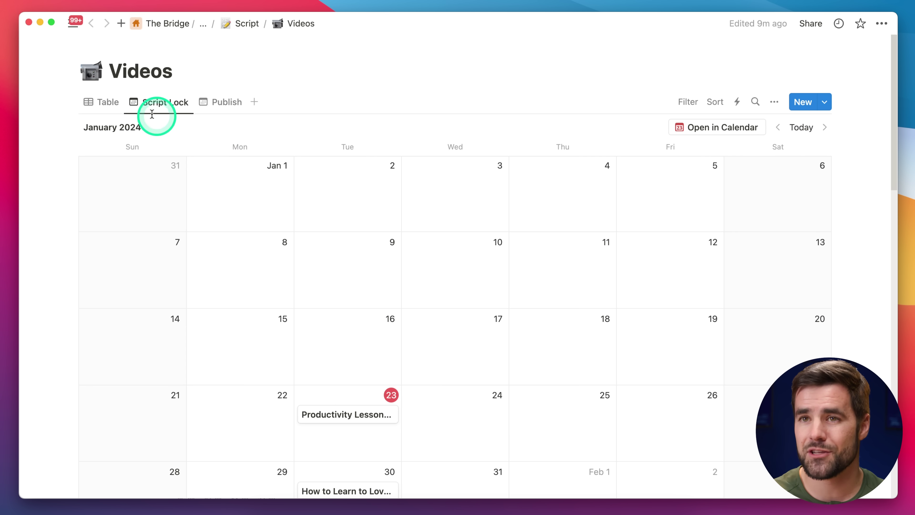
pyautogui.click(96, 104)
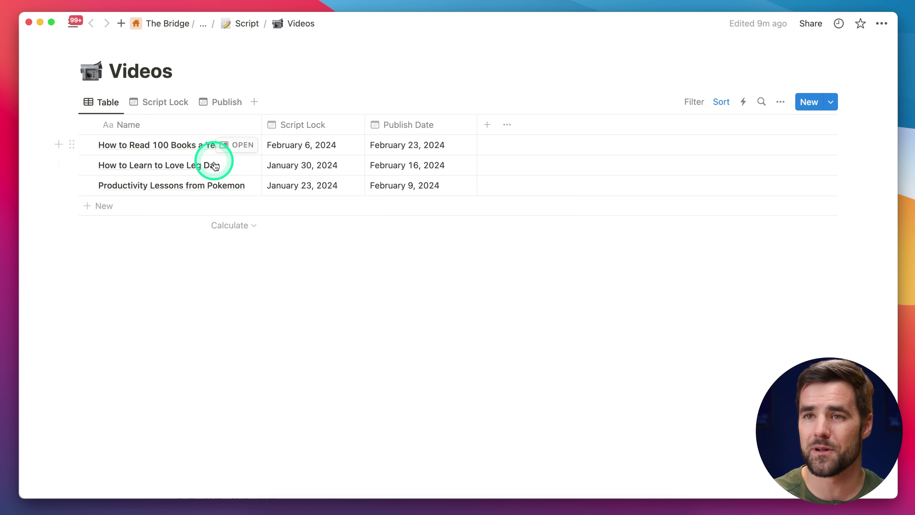
pyautogui.click(225, 186)
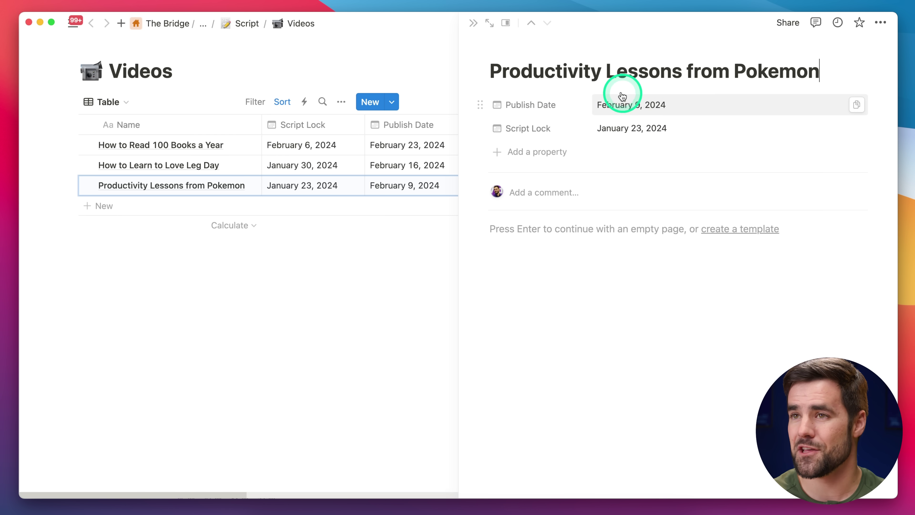
pyautogui.click(473, 23)
pyautogui.click(167, 106)
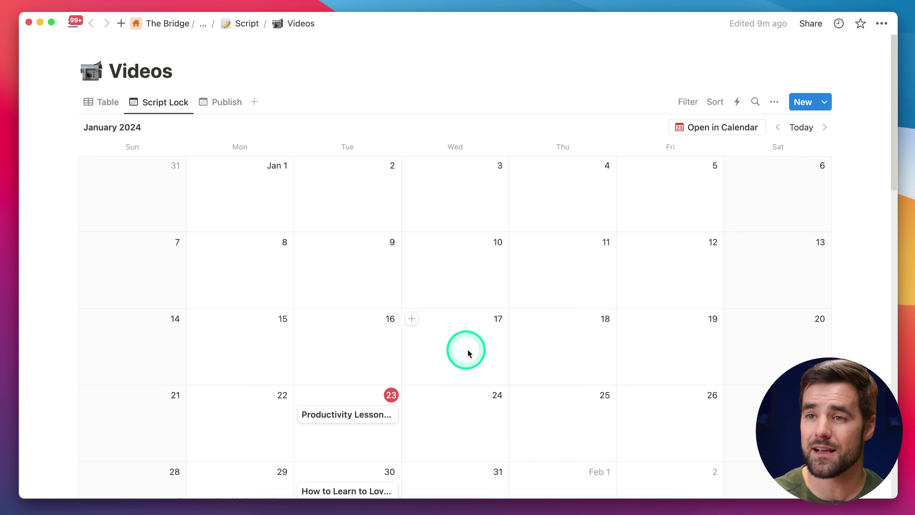
# Review the Script Lock view's layout settings and glance at the Pokemon video's page.
pyautogui.click(773, 105)
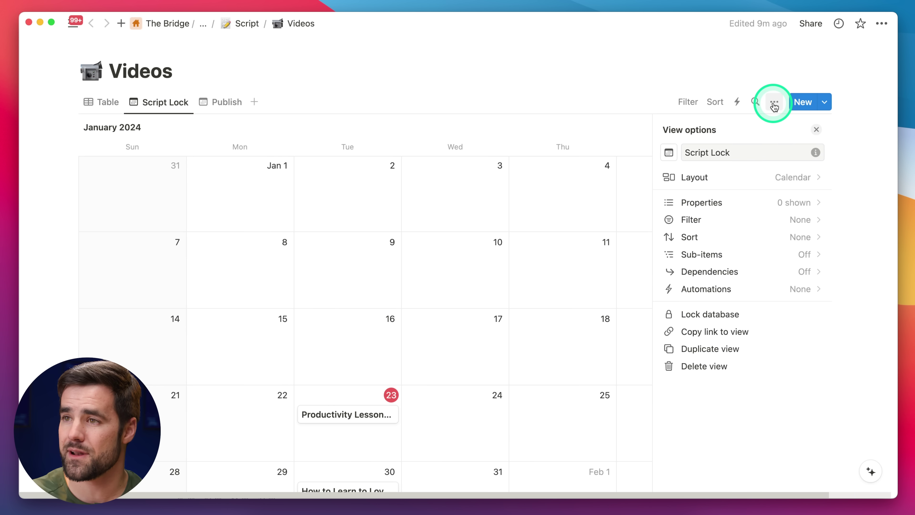
pyautogui.click(748, 184)
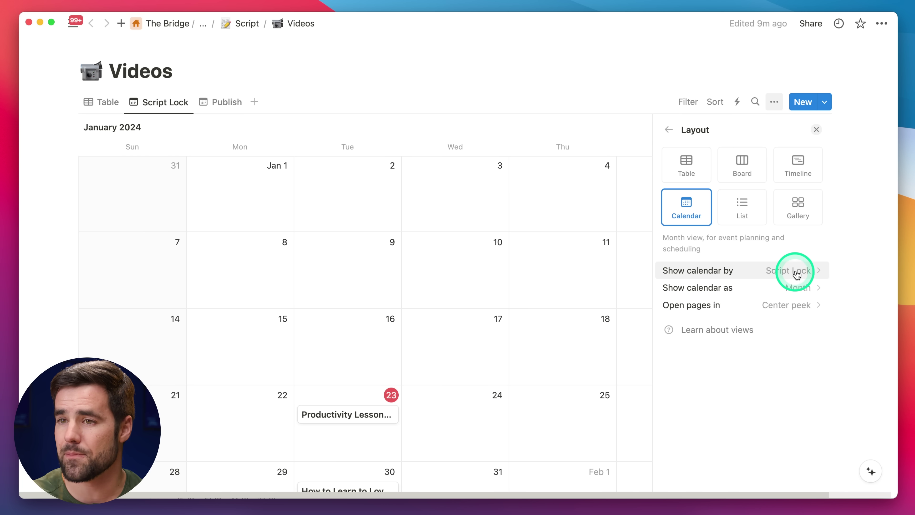
pyautogui.scroll(-1, 806, 187)
pyautogui.click(815, 108)
pyautogui.scroll(-1, 357, 310)
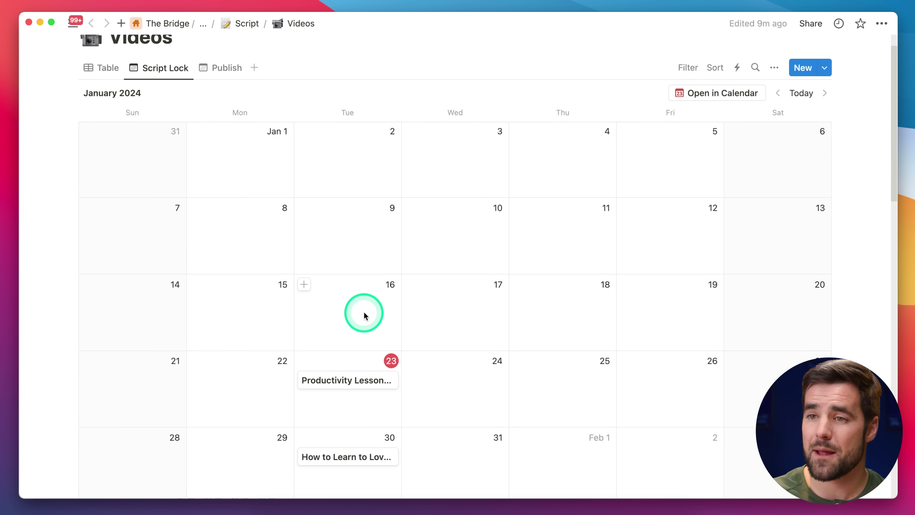
pyautogui.click(312, 384)
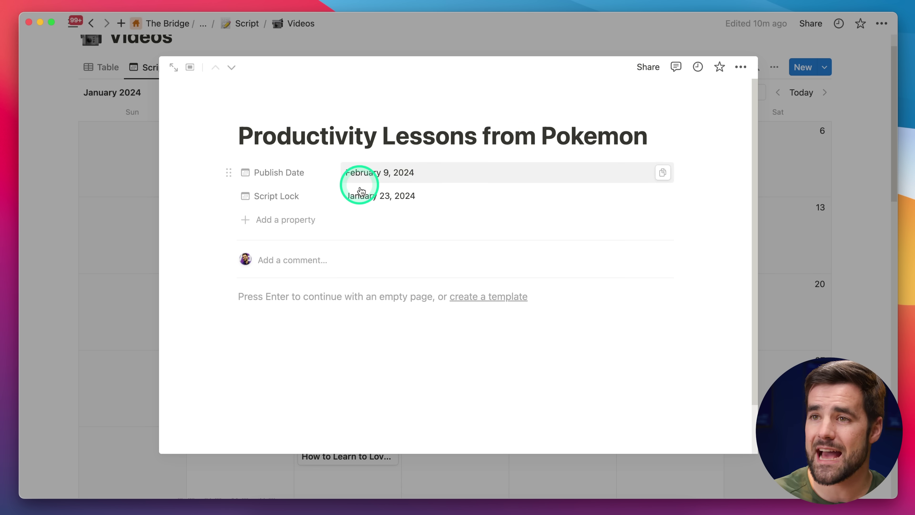
pyautogui.click(784, 201)
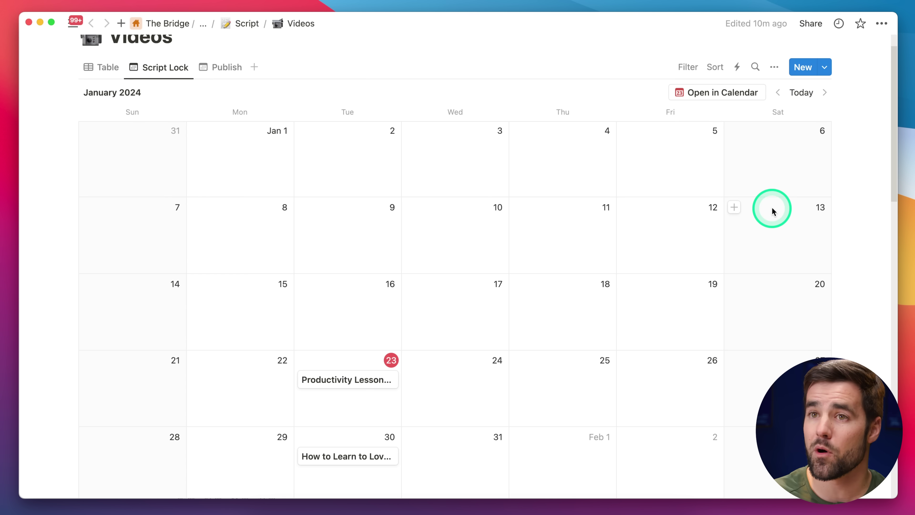
pyautogui.scroll(1, 770, 208)
# Switch to the Publish calendar view and review its layout settings.
pyautogui.click(233, 87)
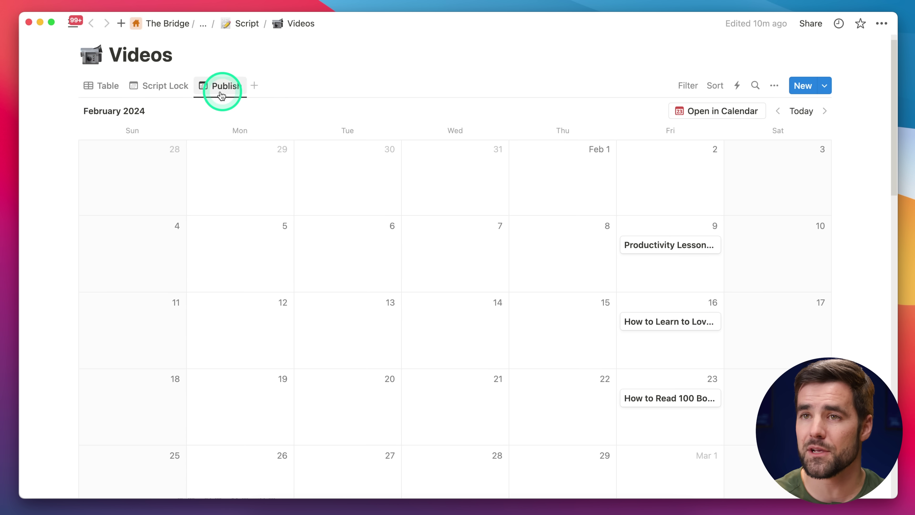
pyautogui.scroll(-1, 439, 226)
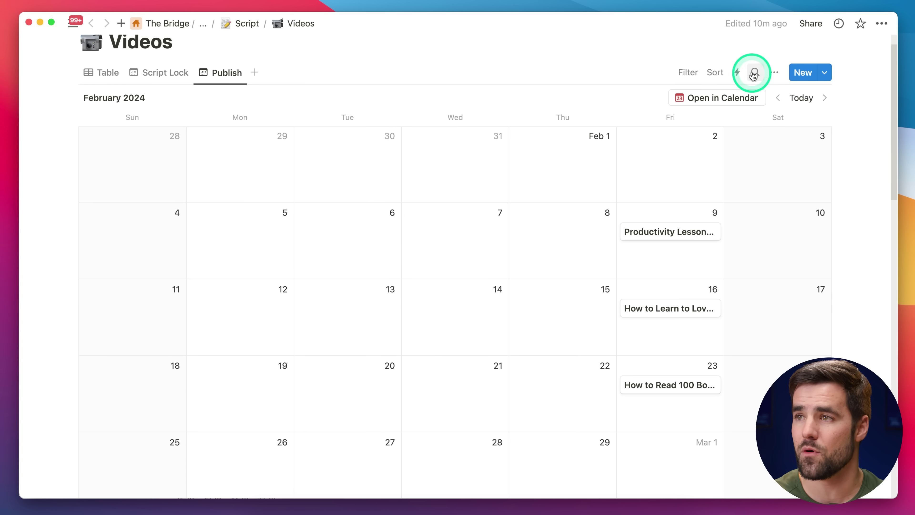
pyautogui.click(774, 72)
pyautogui.click(759, 147)
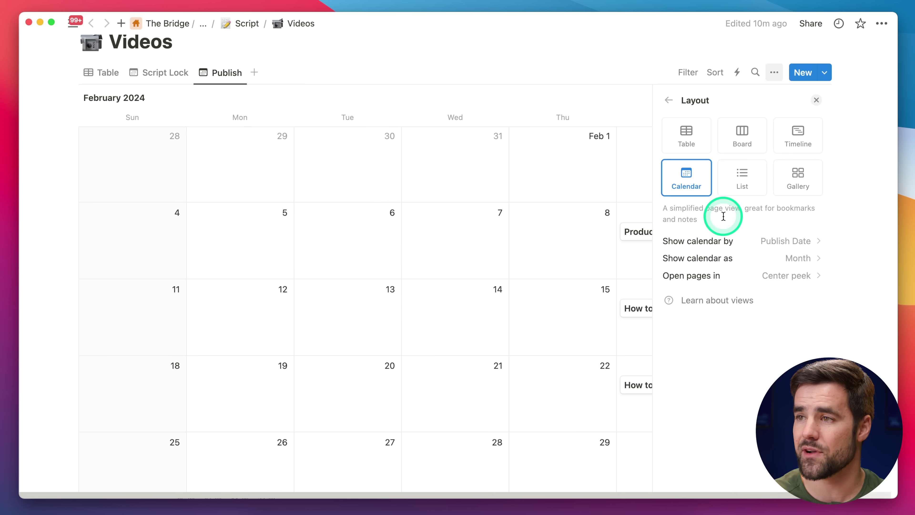
pyautogui.click(816, 100)
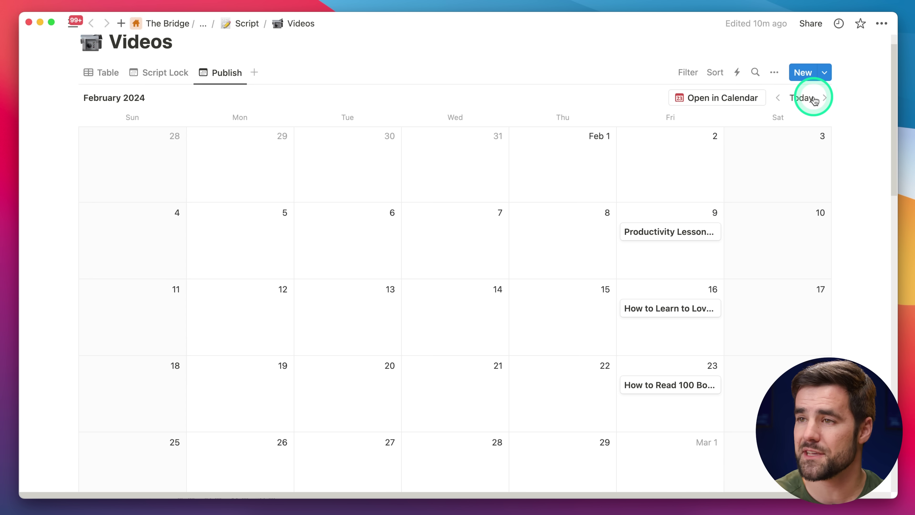
# Compare the Script Lock and Publish calendars, ending on Publish, then return to Notion Calendar.
pyautogui.click(170, 80)
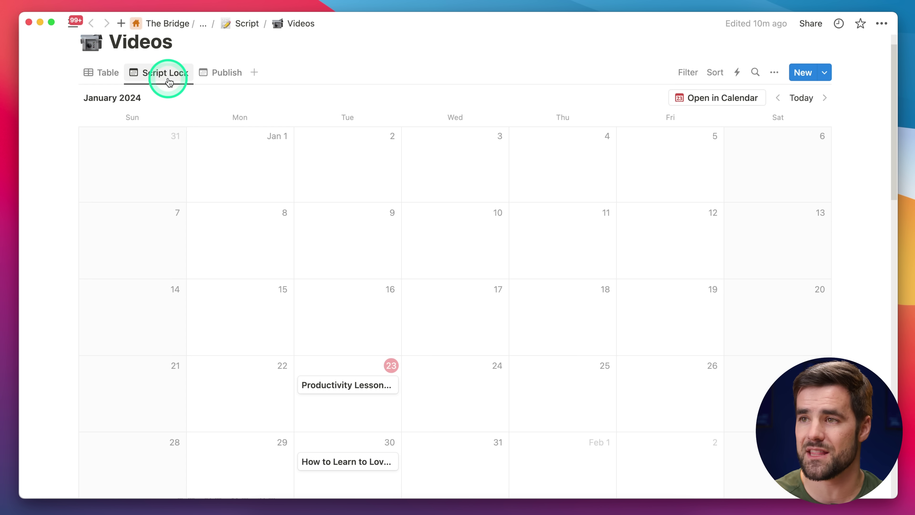
pyautogui.click(216, 75)
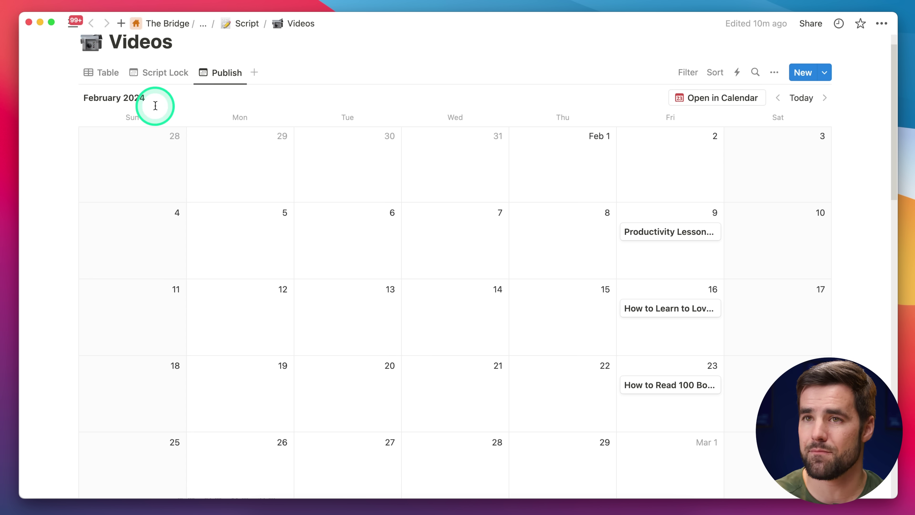
pyautogui.click(163, 75)
pyautogui.click(215, 74)
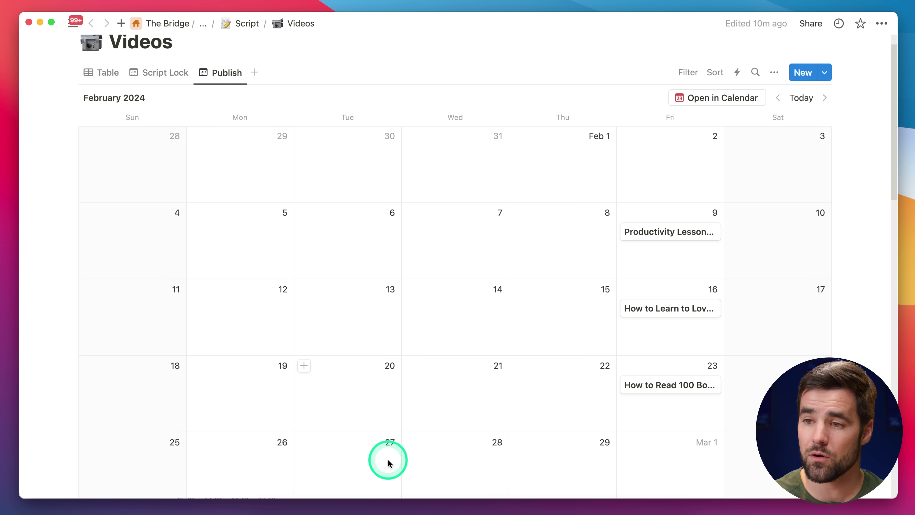
pyautogui.click(233, 364)
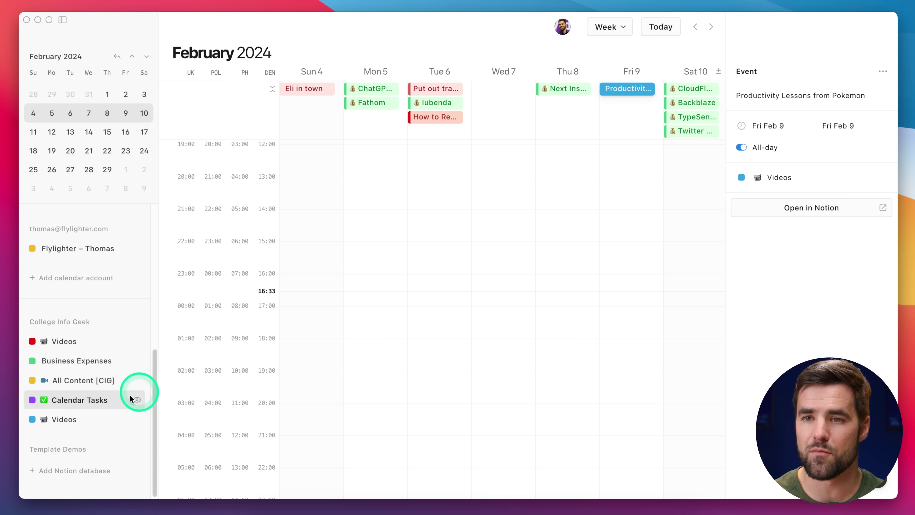
# Remove the blue and red Videos calendars from the list and reload Notion Calendar.
pyautogui.rightClick(73, 422)
pyautogui.click(133, 409)
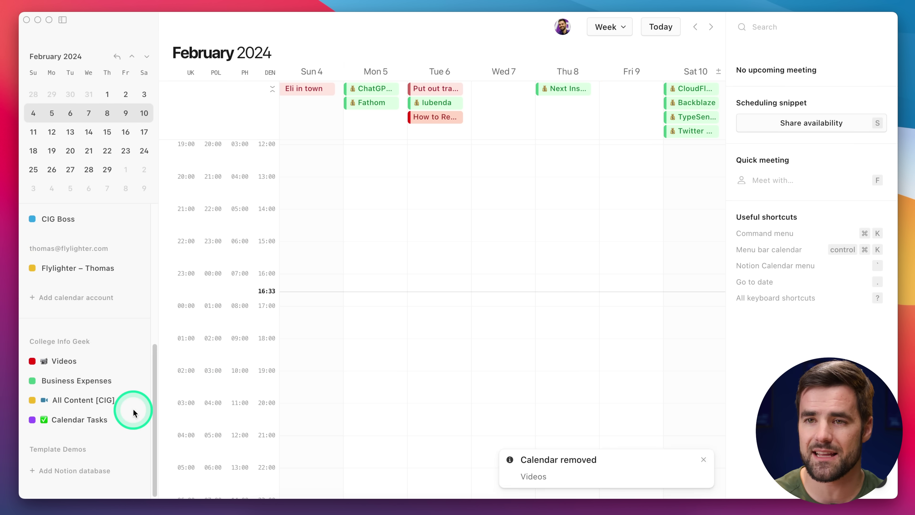
pyautogui.rightClick(93, 366)
pyautogui.click(126, 444)
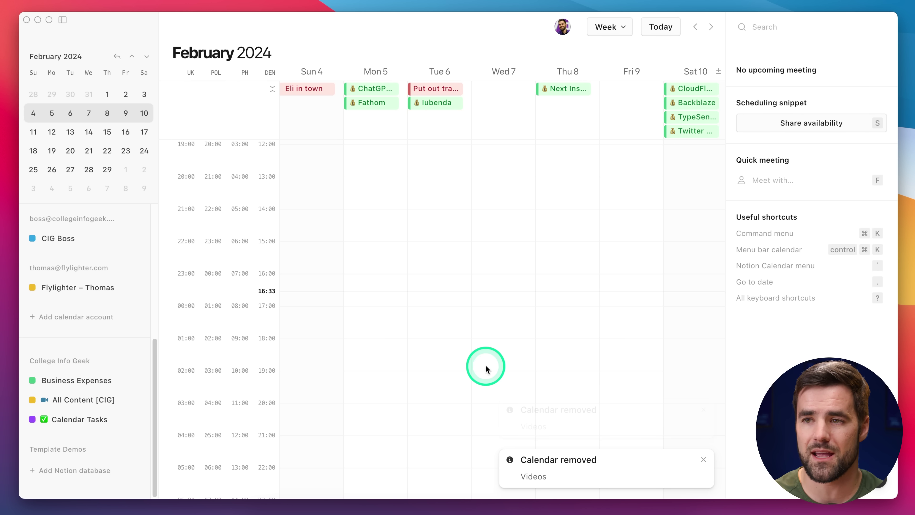
pyautogui.press('super+r')
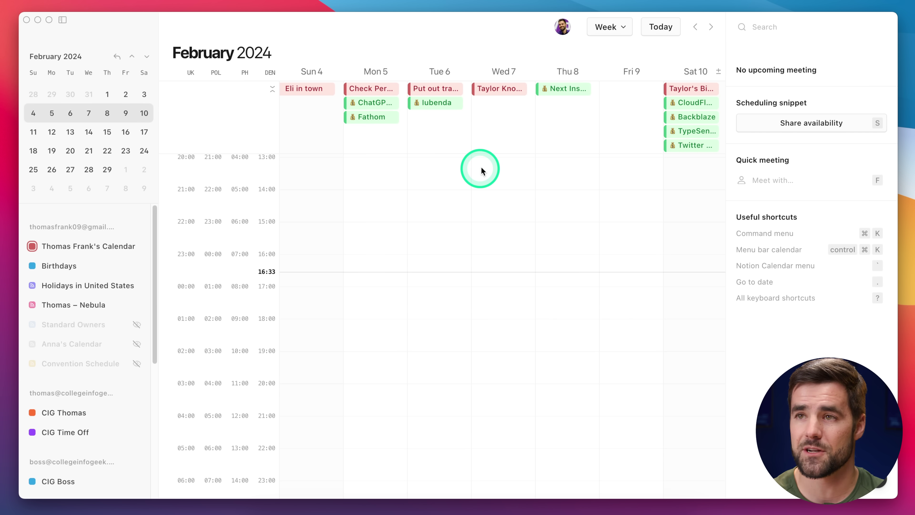
# Add a Notion database view from the College Info Geek workspace as a new calendar.
pyautogui.scroll(-2, 113, 361)
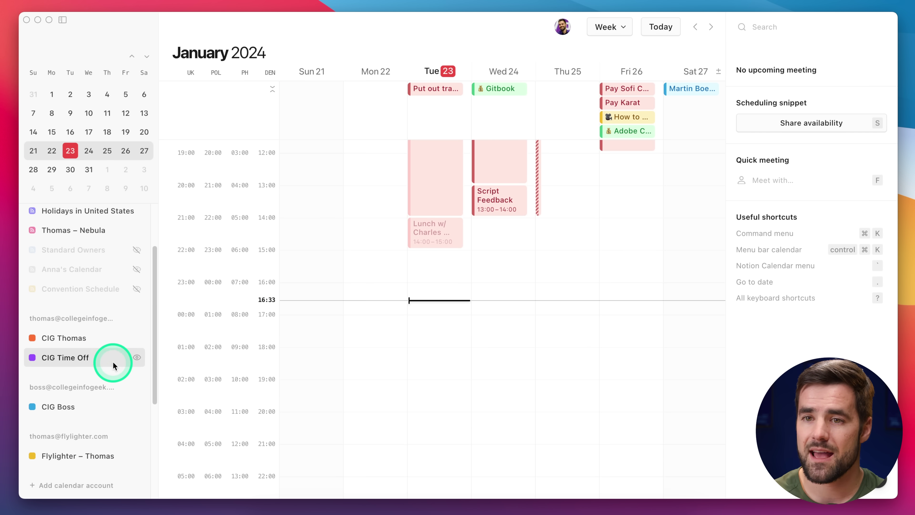
pyautogui.scroll(-5, 112, 365)
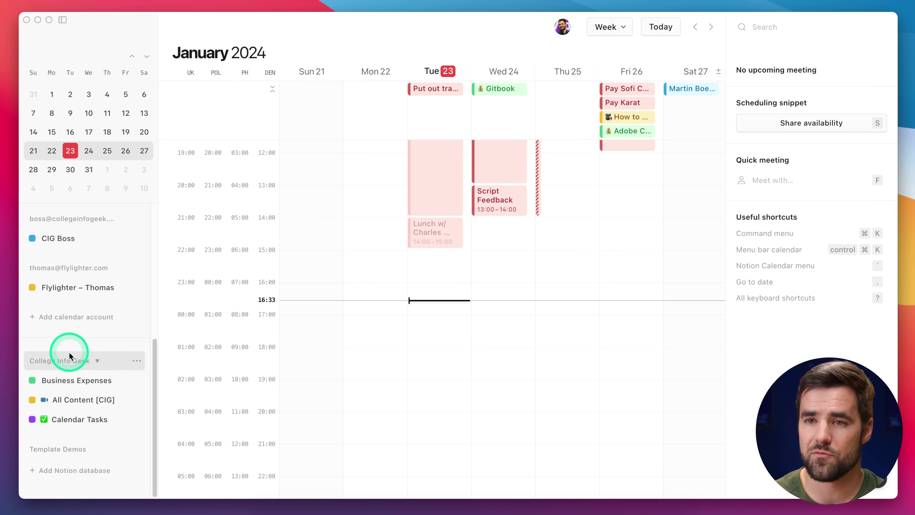
pyautogui.click(136, 360)
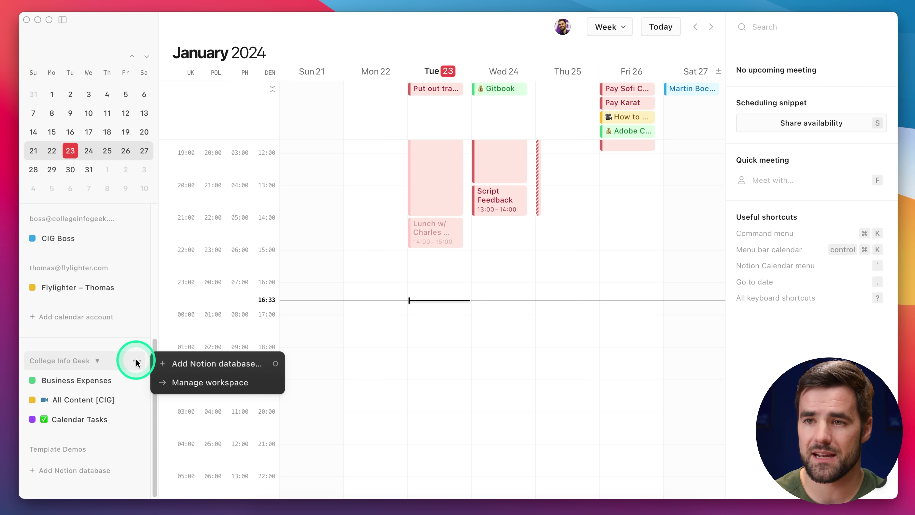
pyautogui.click(220, 363)
pyautogui.scroll(-2, 343, 373)
pyautogui.click(391, 210)
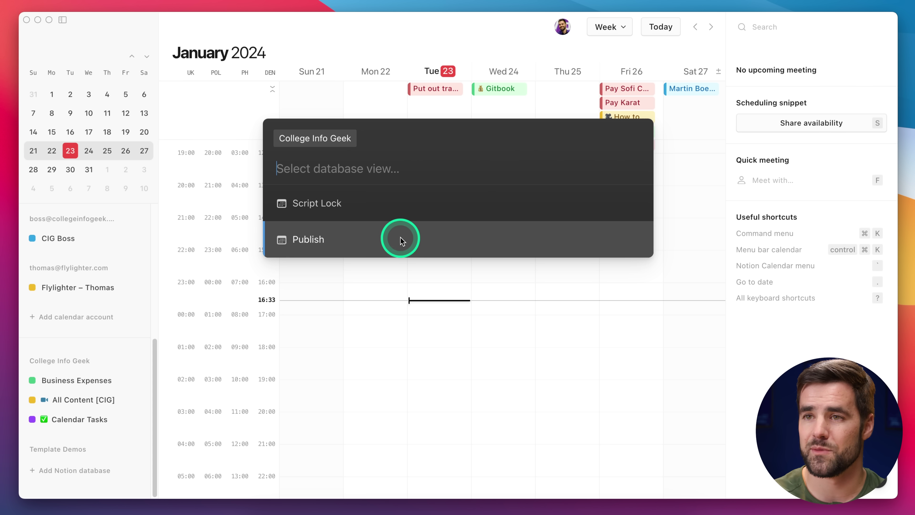
pyautogui.click(399, 200)
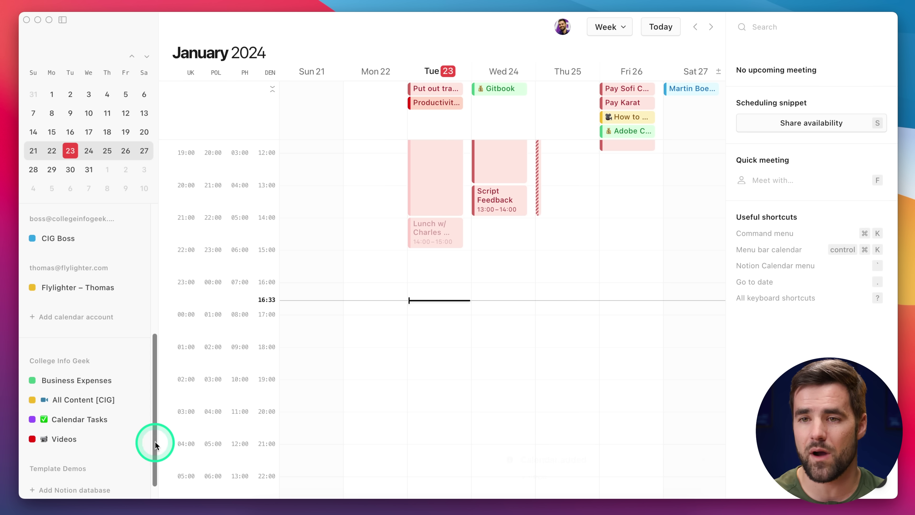
# Add the College Info Geek Videos database's Publish view as a calendar.
pyautogui.hotkey('shift', 'n')
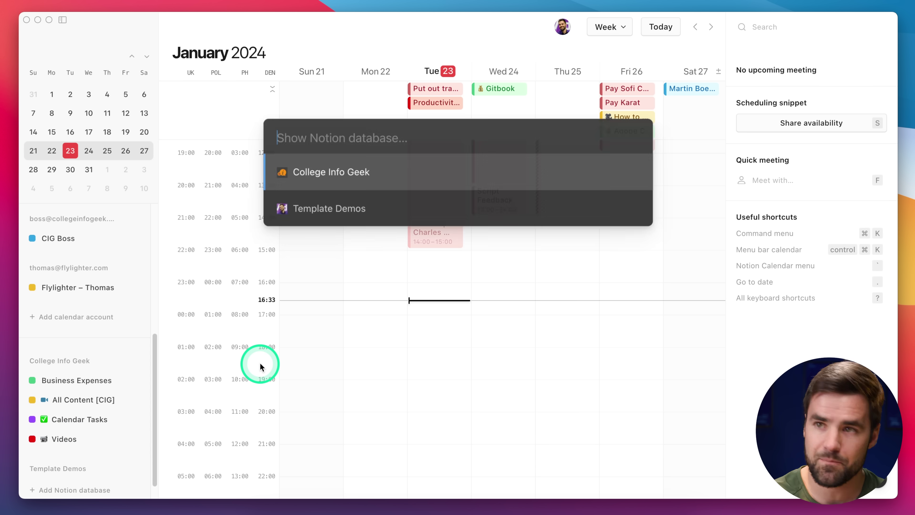
pyautogui.press('Return')
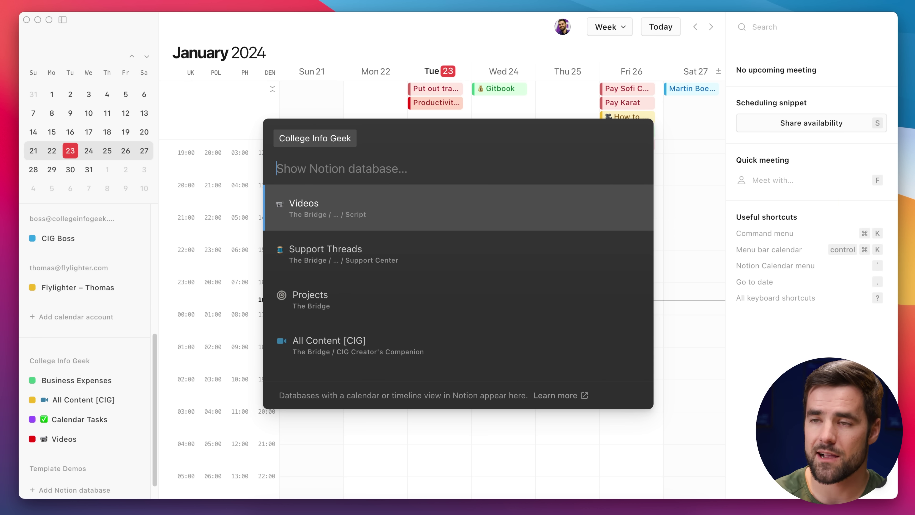
pyautogui.click(358, 222)
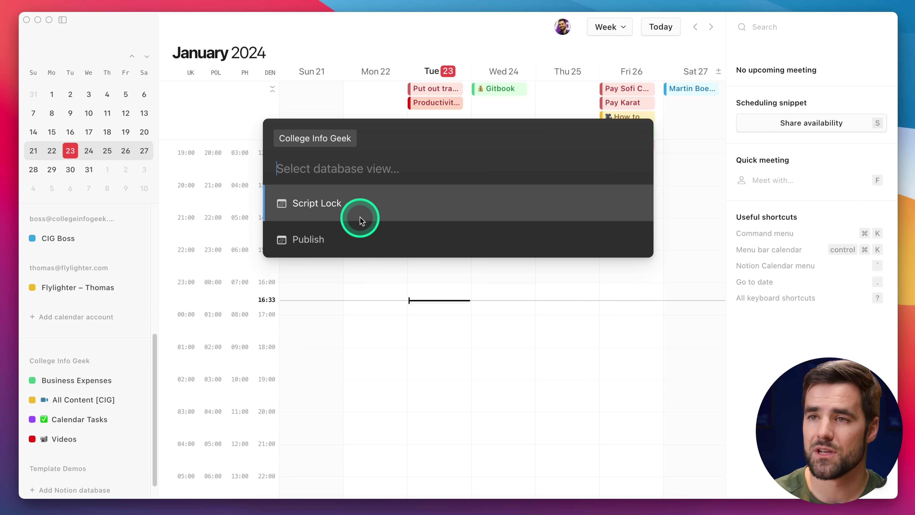
pyautogui.click(324, 240)
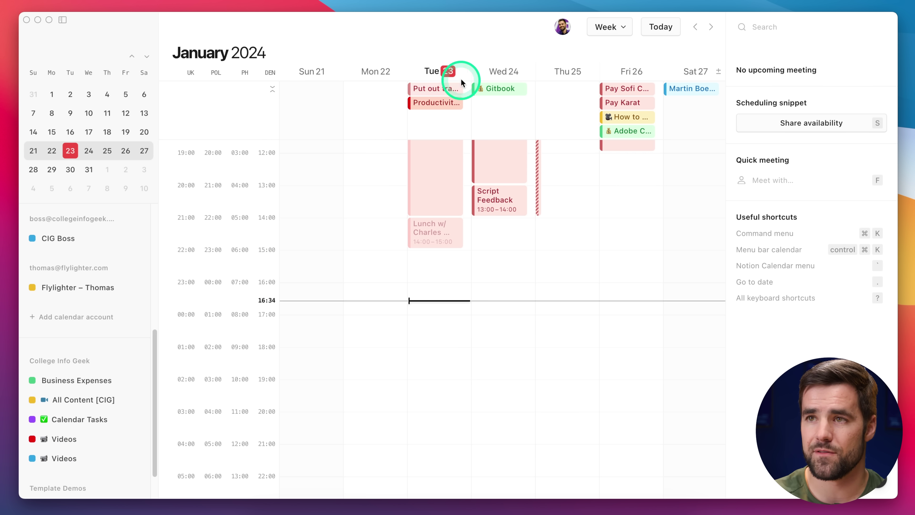
# Follow the Pokemon event to the February 4–10 week and inspect its start date.
pyautogui.click(436, 104)
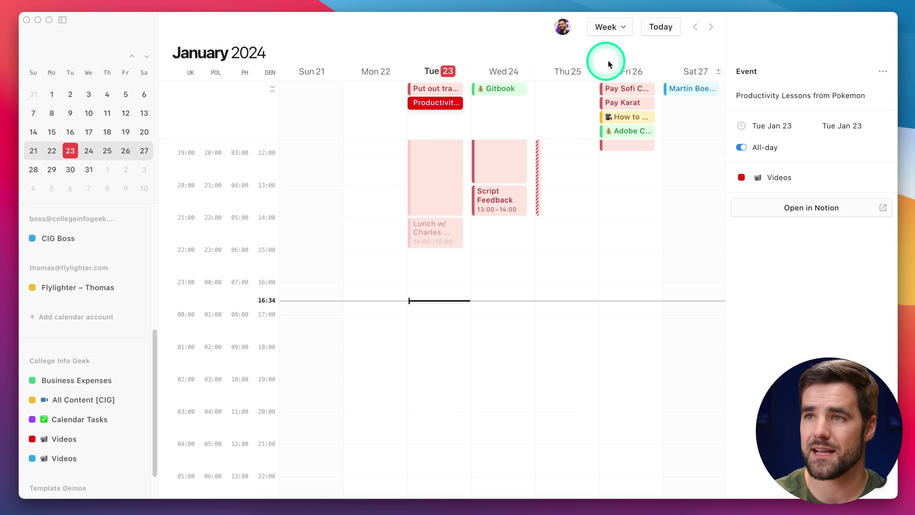
pyautogui.click(711, 26)
pyautogui.click(711, 26)
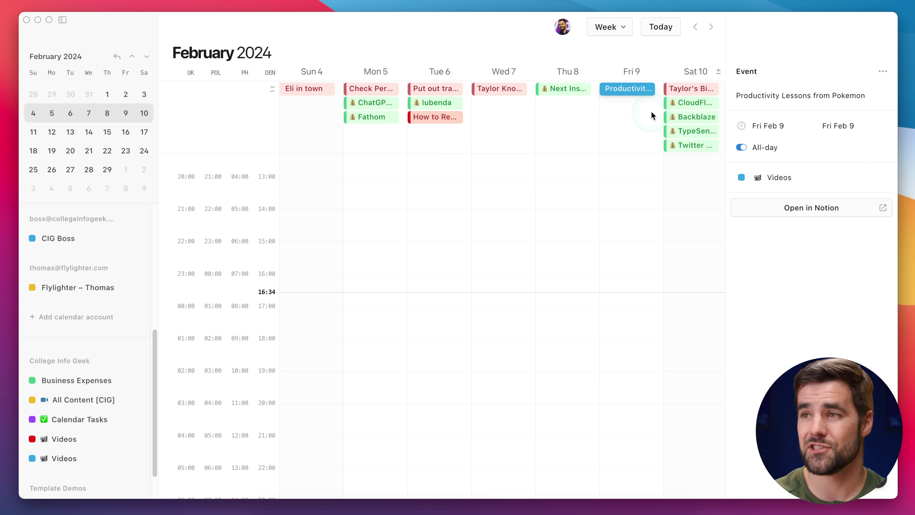
pyautogui.click(769, 121)
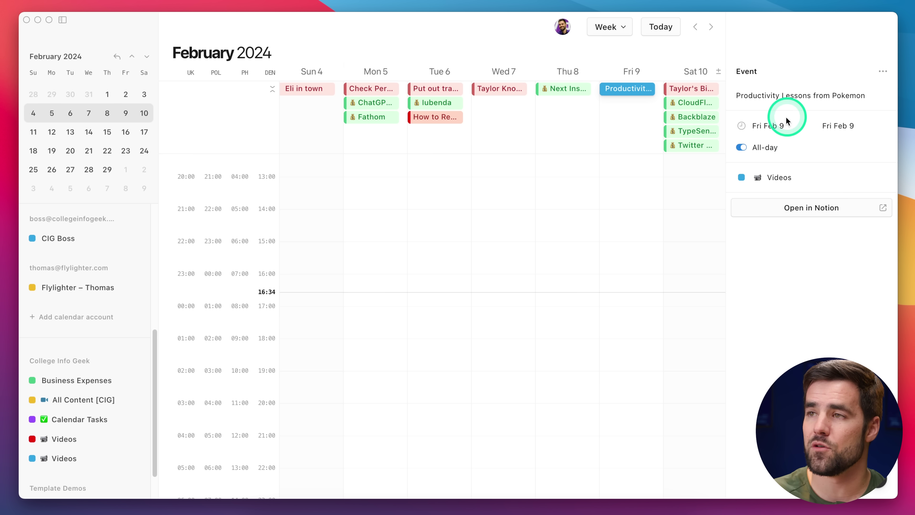
pyautogui.click(450, 285)
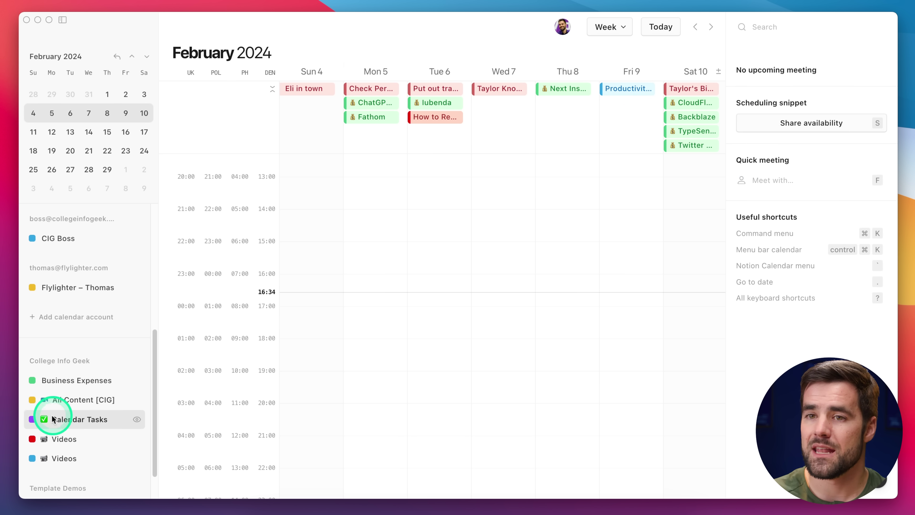
# Compare the red and blue Videos calendars' settings, finishing on the red Script Lock one.
pyautogui.click(62, 438)
pyautogui.click(63, 457)
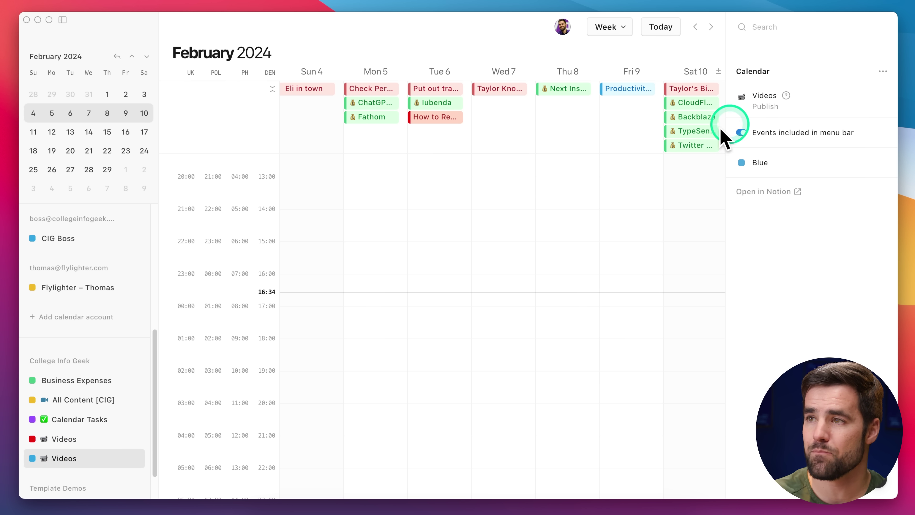
pyautogui.click(85, 438)
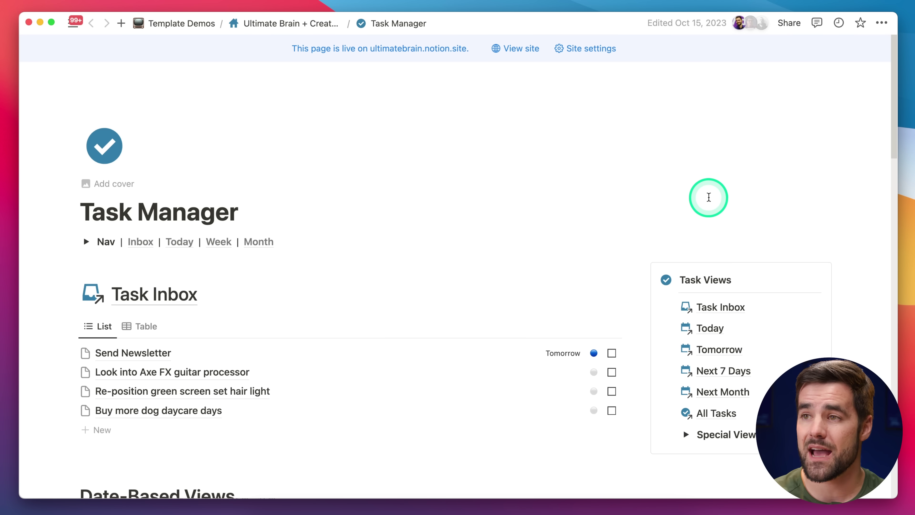
# Switch the Task Manager's Date-Based Views to the Jan 21–27 week calendar, then return to Notion Calendar.
pyautogui.scroll(-2, 706, 195)
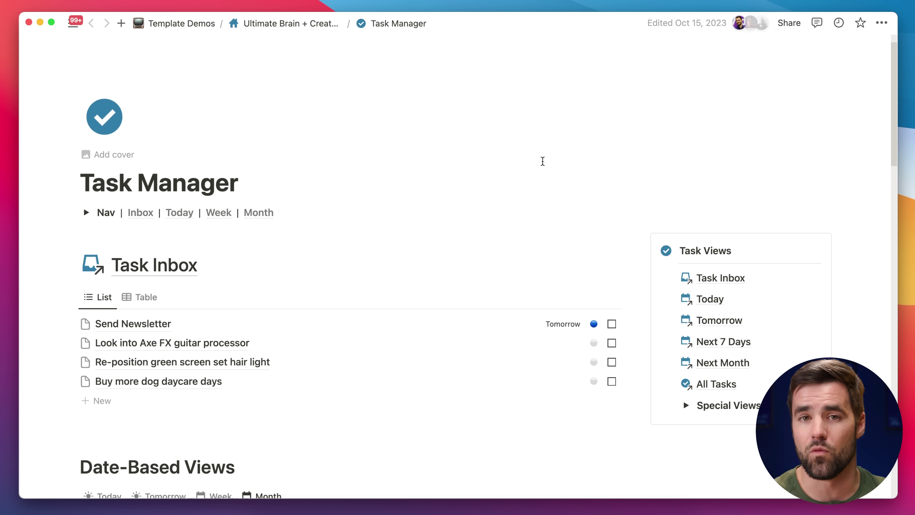
pyautogui.scroll(-10, 517, 181)
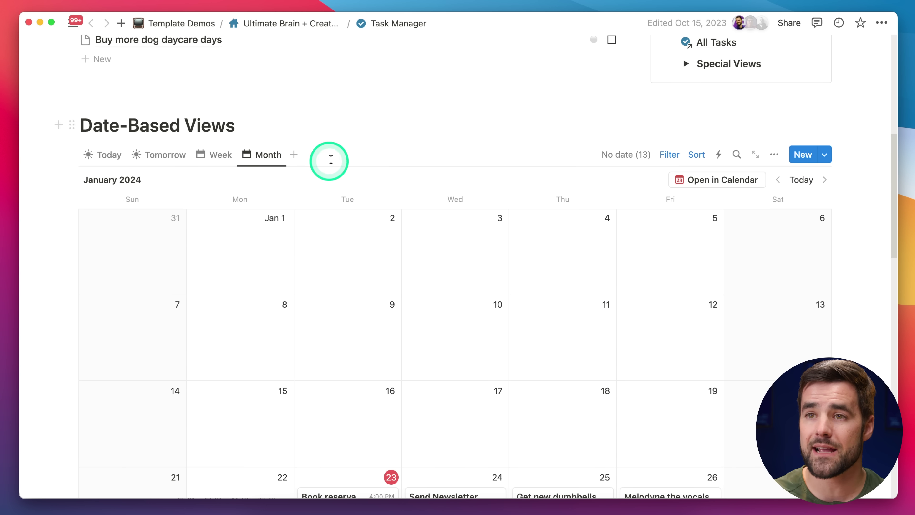
pyautogui.click(215, 155)
pyautogui.scroll(-2, 461, 322)
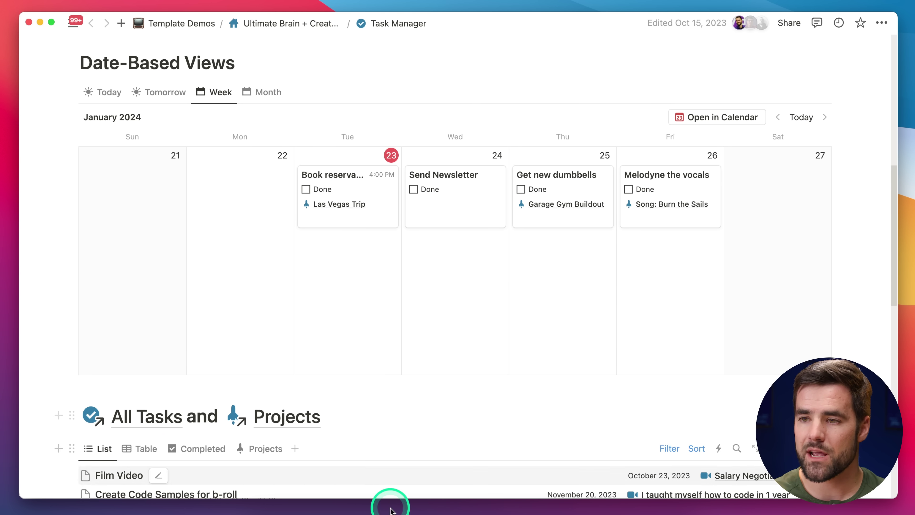
pyautogui.click(404, 511)
pyautogui.scroll(-3, 79, 410)
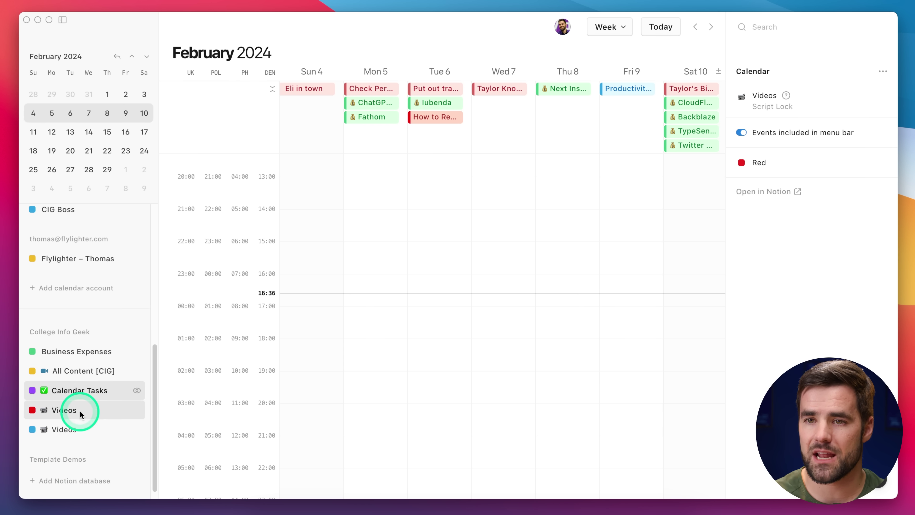
# Open the Add Notion database picker under the Template Demos workspace.
pyautogui.click(77, 469)
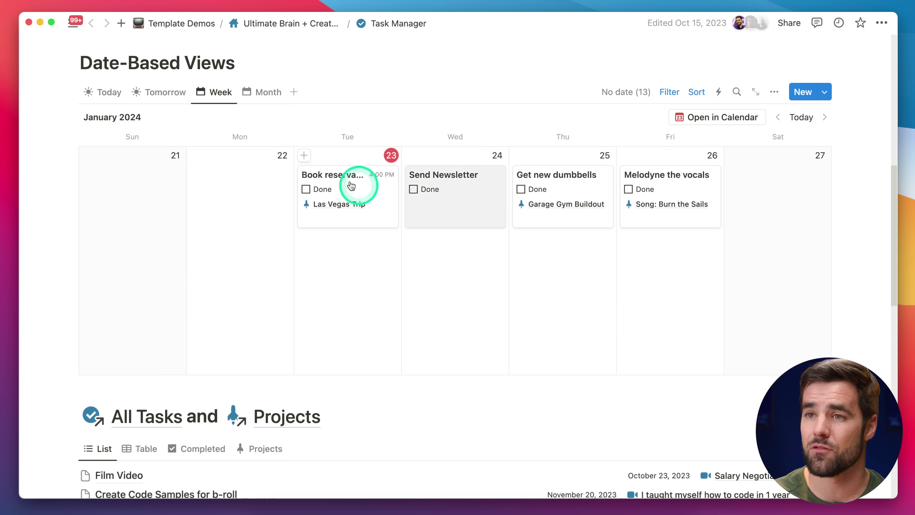
# Open the Book reservation at Best Friend task as a full page.
pyautogui.click(341, 172)
pyautogui.click(751, 107)
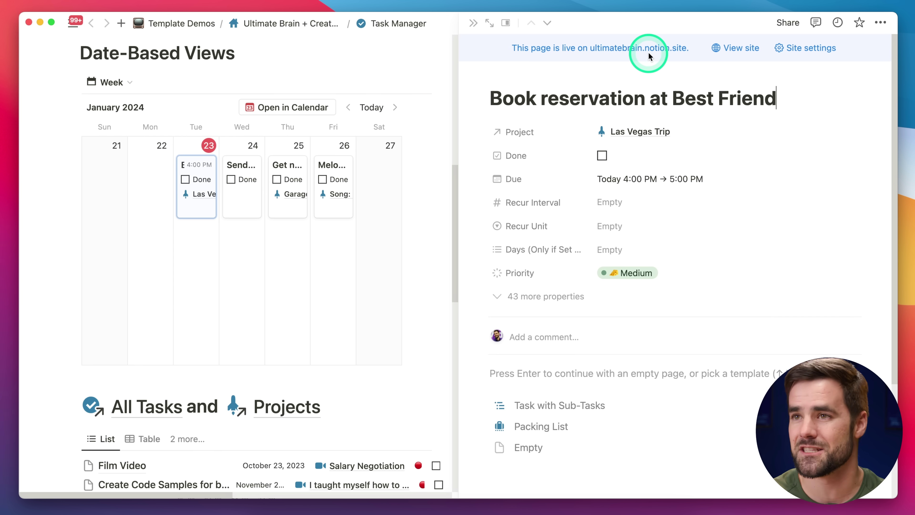
pyautogui.click(489, 23)
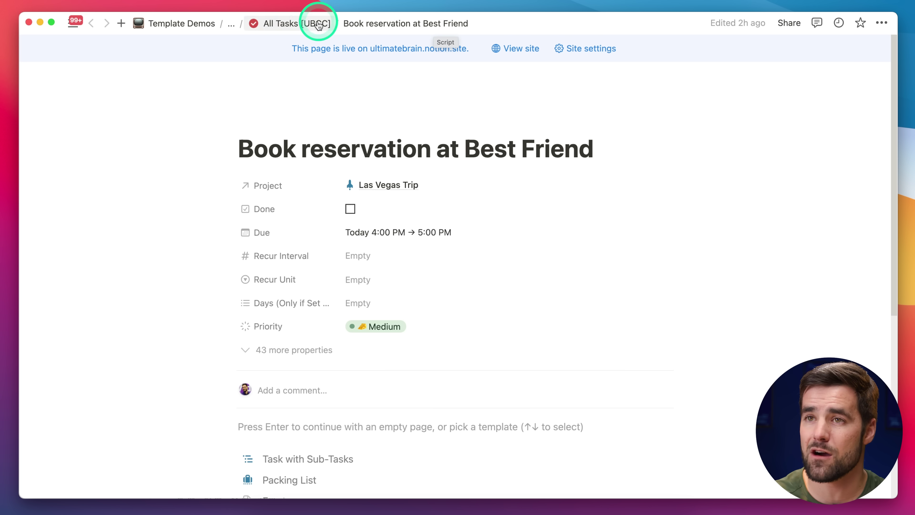
# Go to the All Tasks [UBCC] database, unlock it, and add a new view.
pyautogui.click(284, 24)
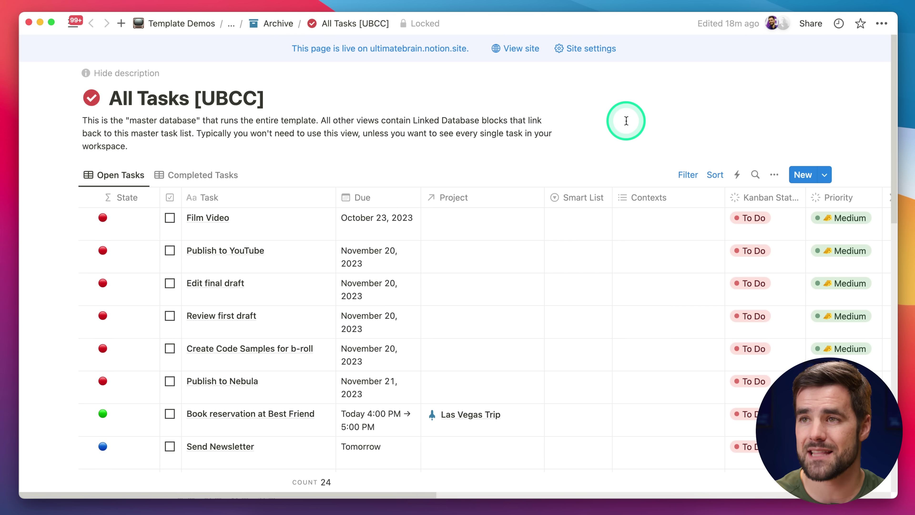
pyautogui.click(626, 121)
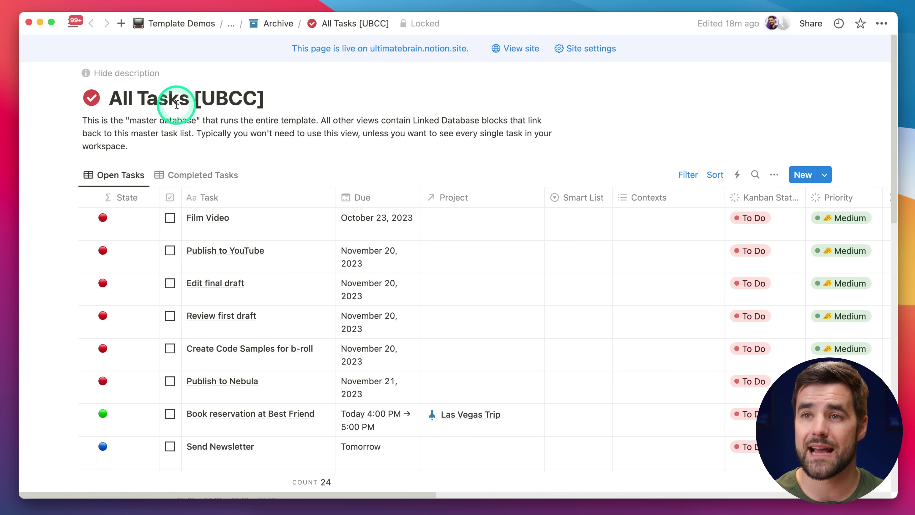
pyautogui.click(420, 23)
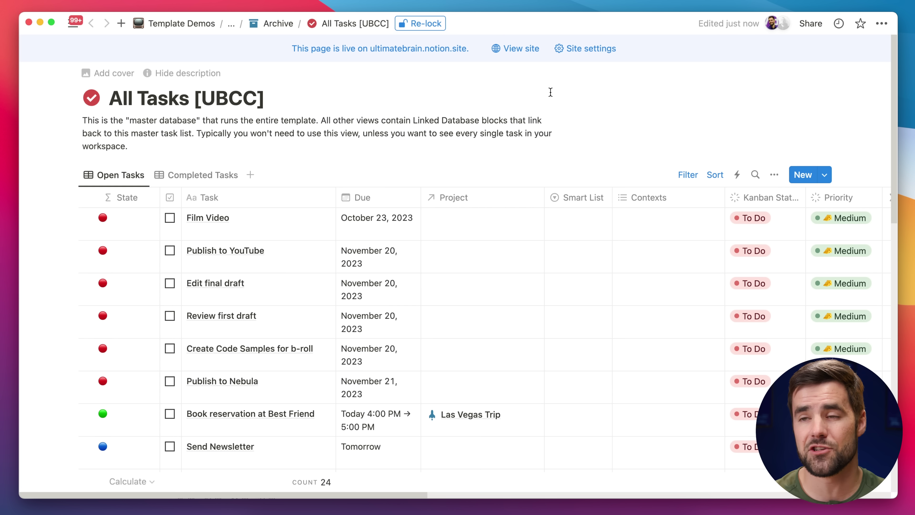
pyautogui.scroll(-1, 550, 92)
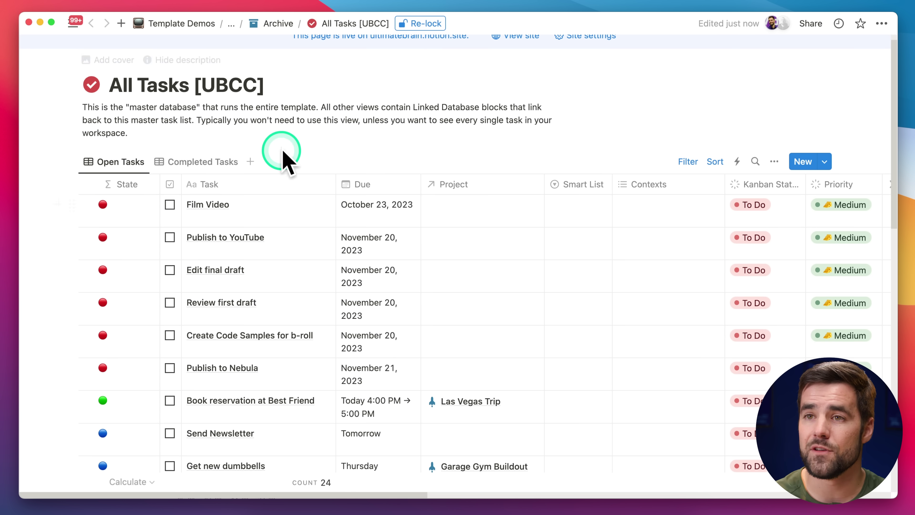
pyautogui.click(252, 160)
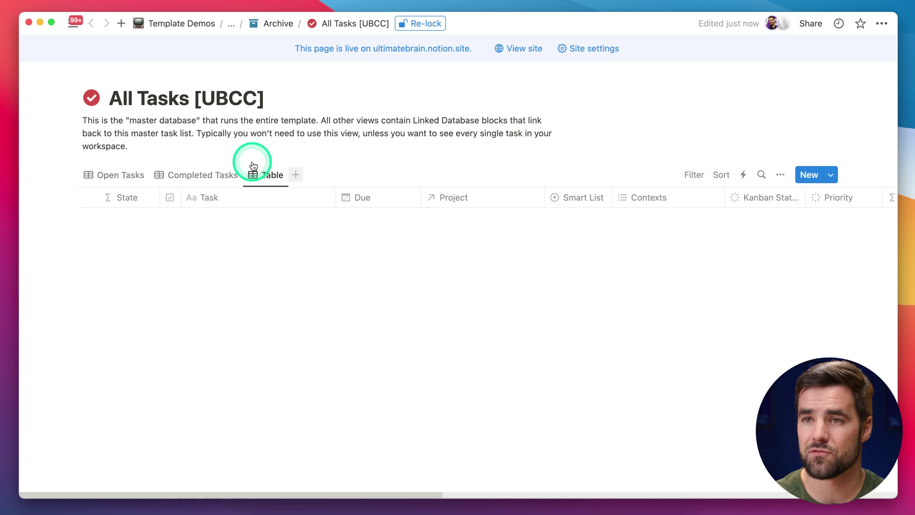
# Make the new view a Calendar laid out by Due date, then switch to Notion Calendar.
pyautogui.click(686, 304)
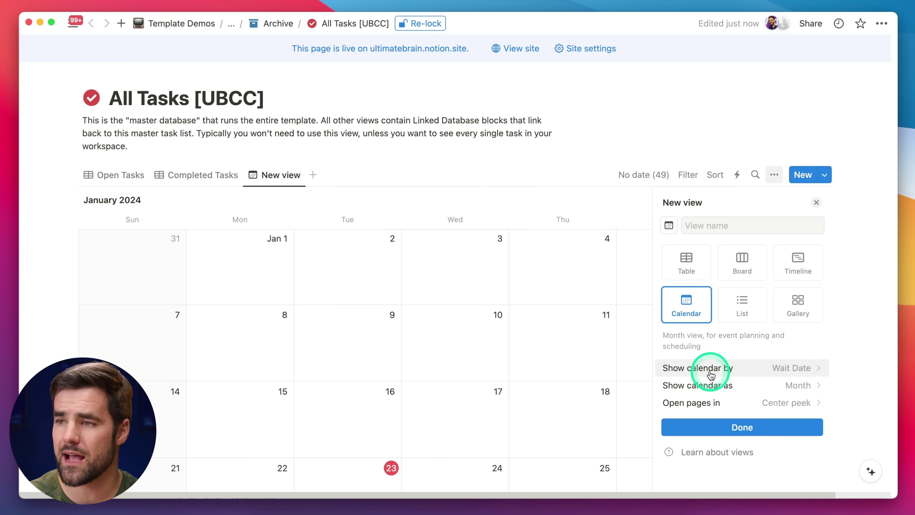
pyautogui.click(794, 368)
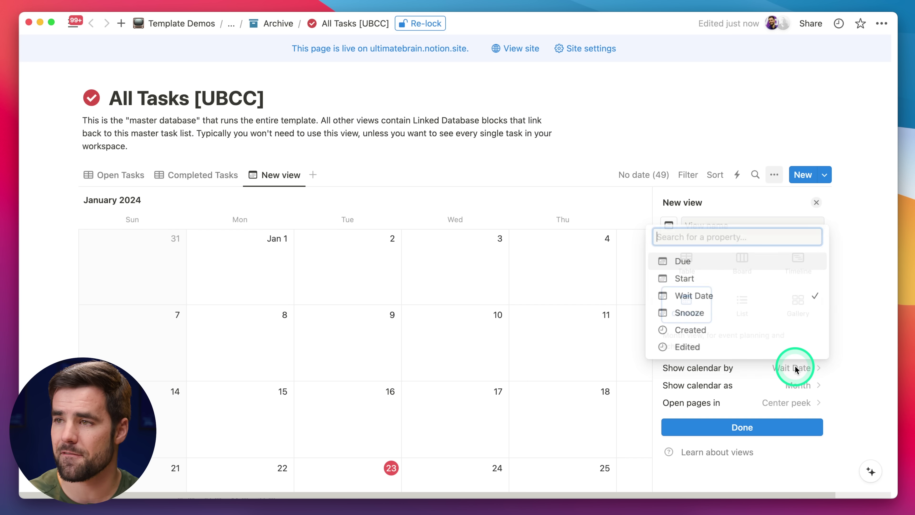
pyautogui.click(705, 262)
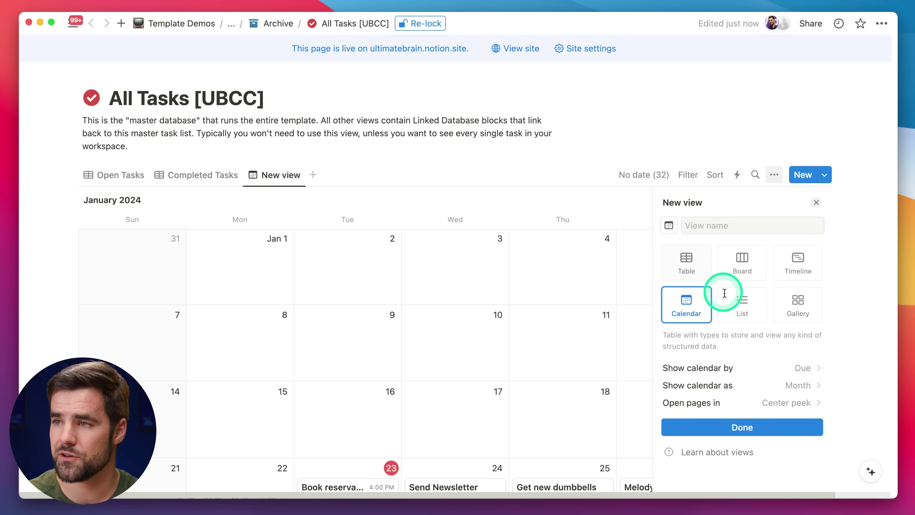
pyautogui.click(739, 427)
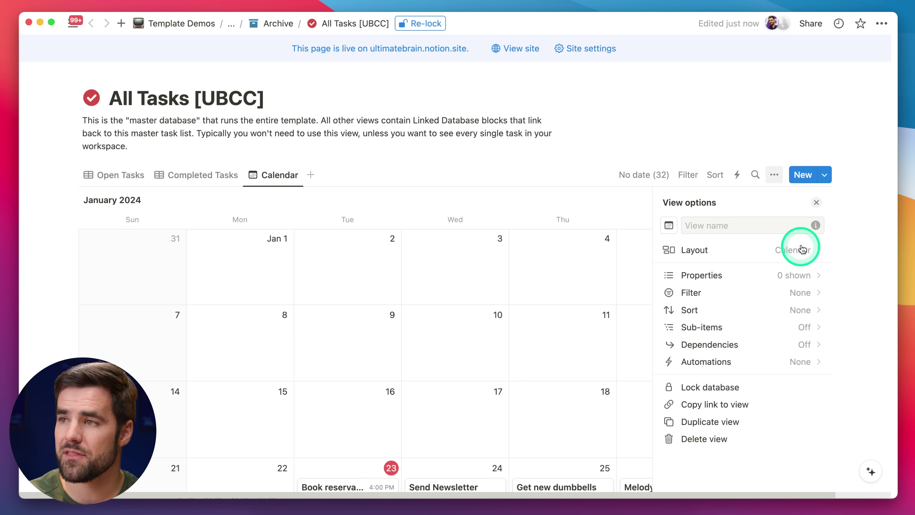
pyautogui.click(816, 202)
pyautogui.scroll(-3, 757, 258)
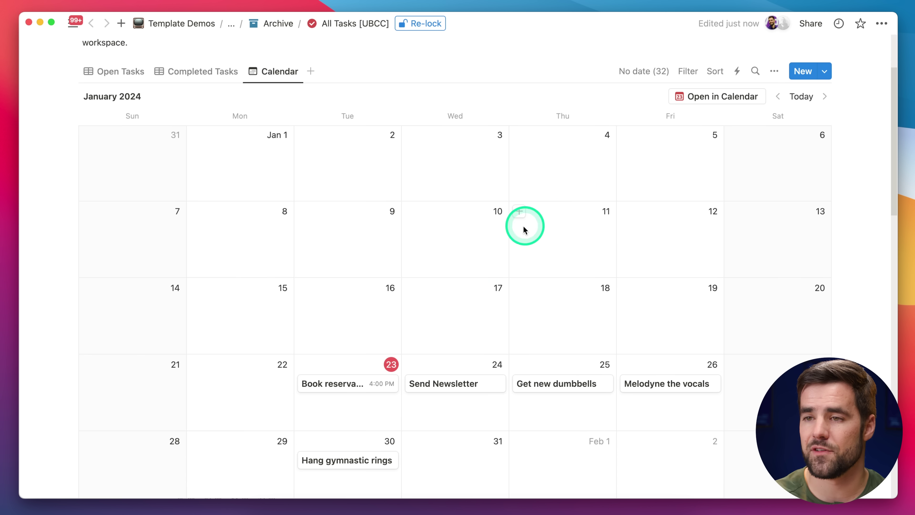
pyautogui.scroll(-1, 482, 292)
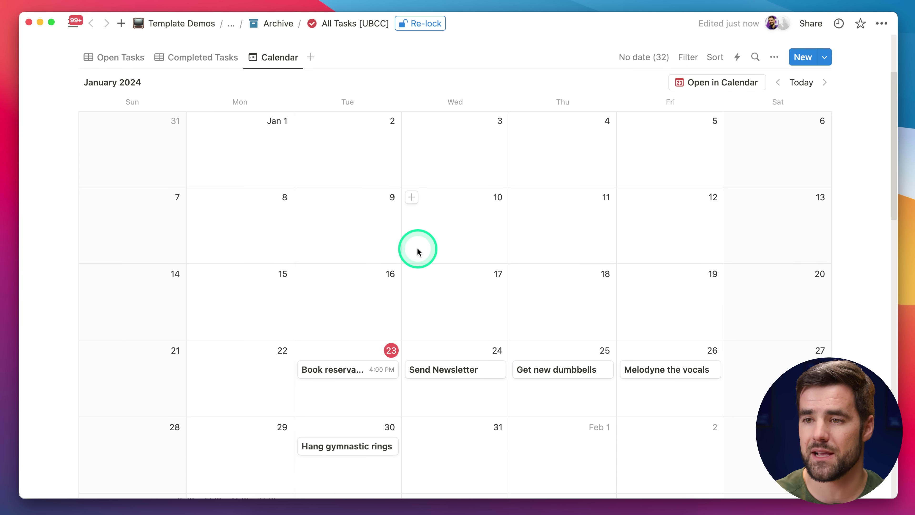
pyautogui.click(410, 510)
# Reload the app and add the All Tasks [UBCC] database from Template Demos as a calendar.
pyautogui.click(456, 387)
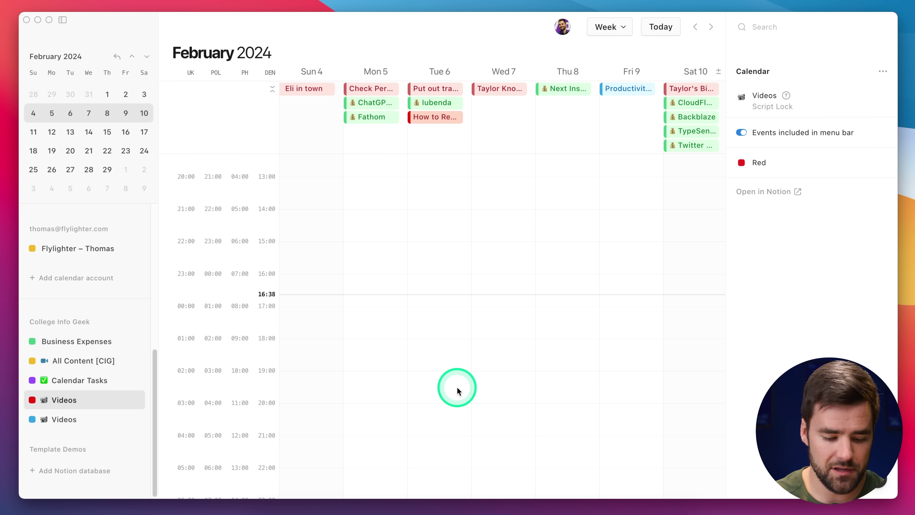
pyautogui.press('super+r')
pyautogui.click(131, 398)
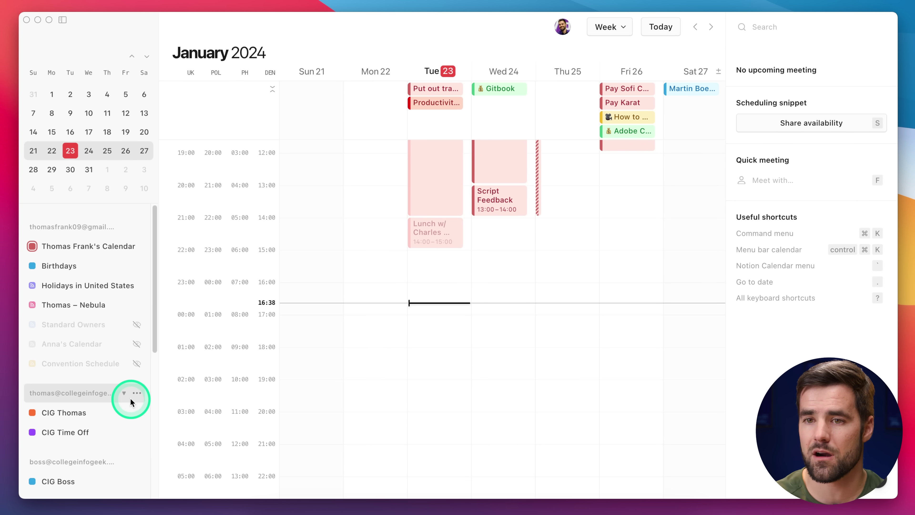
pyautogui.click(372, 212)
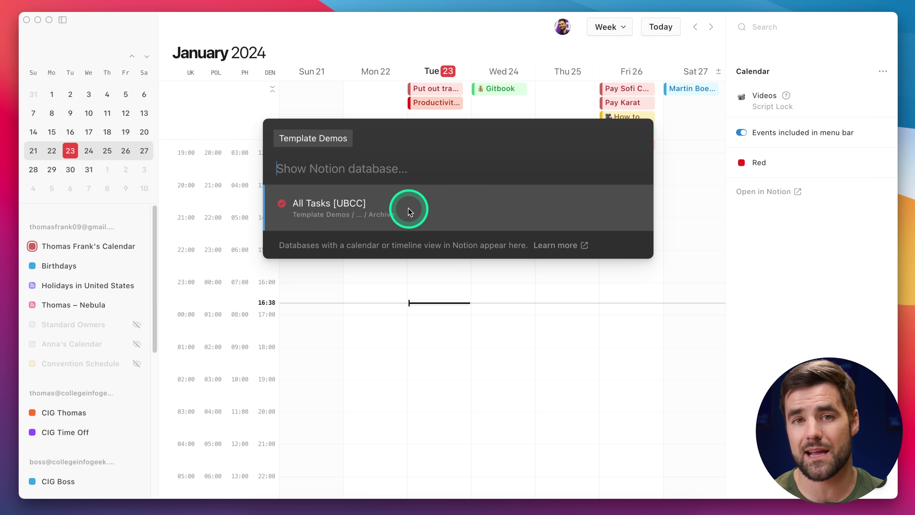
pyautogui.click(417, 209)
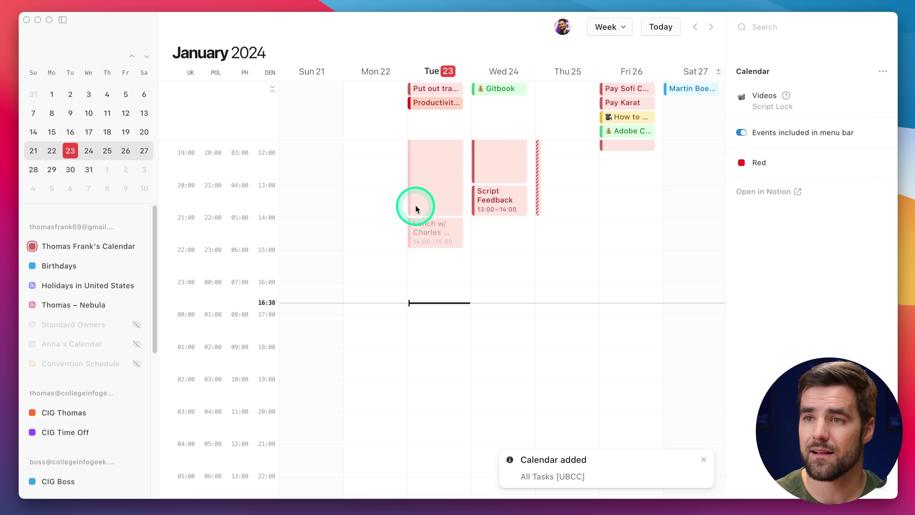
pyautogui.scroll(4, 624, 348)
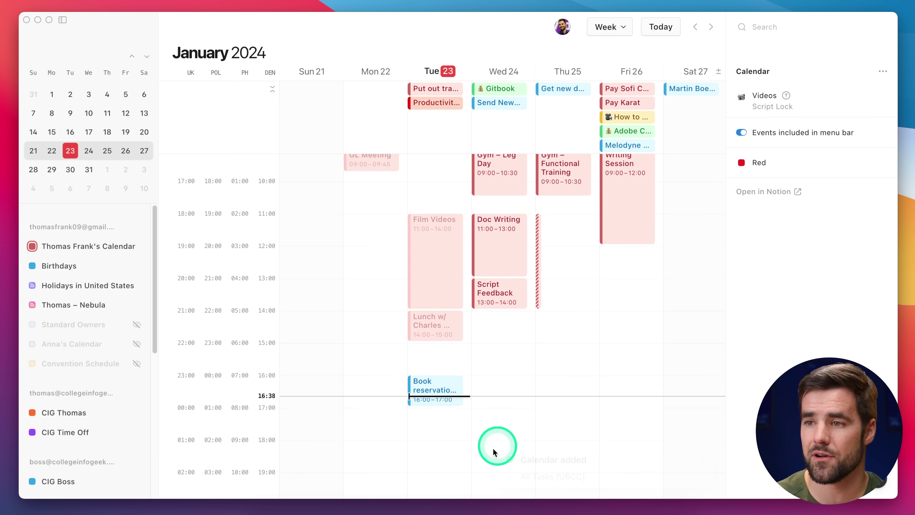
# Check the task database in Notion, then inspect the Book reservation and Send Newsletter tasks.
pyautogui.click(380, 511)
pyautogui.scroll(-3, 488, 392)
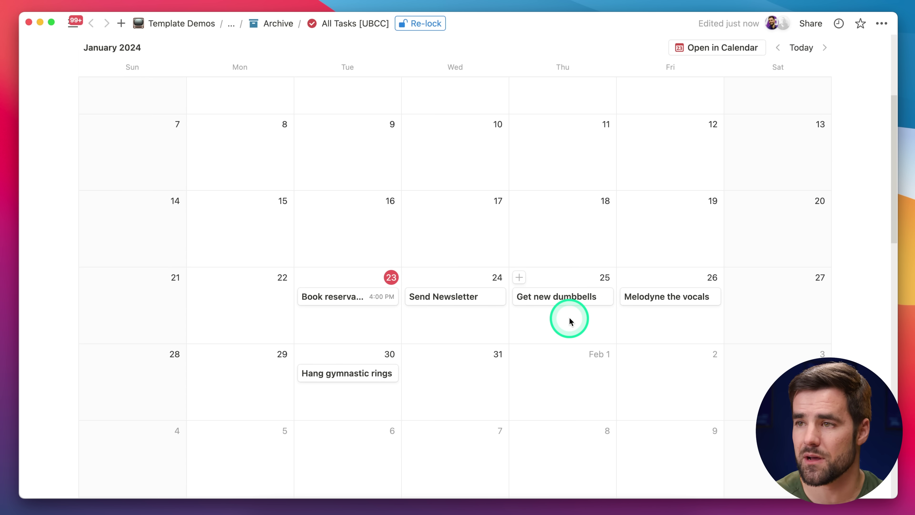
pyautogui.click(403, 512)
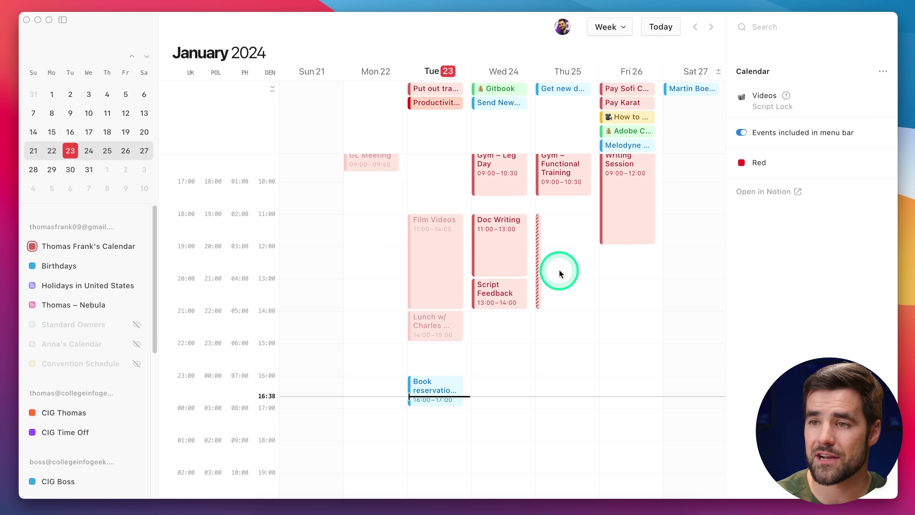
pyautogui.click(447, 374)
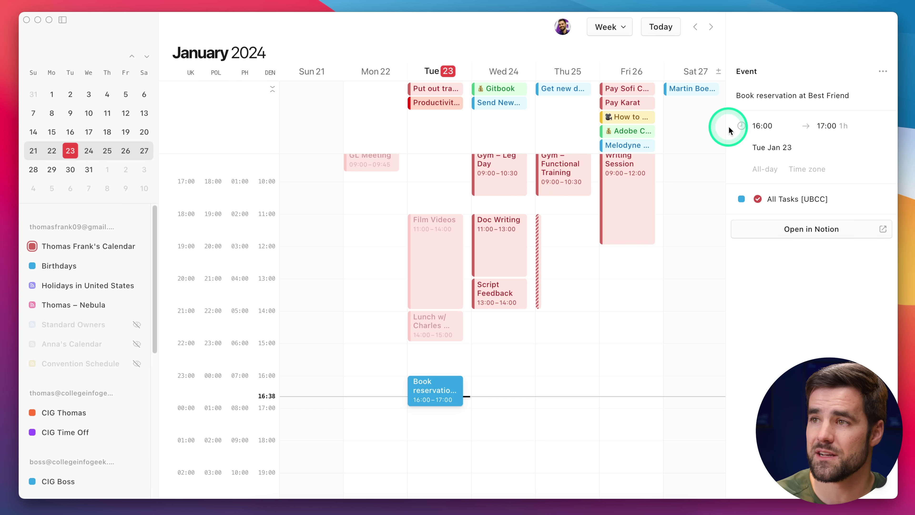
pyautogui.click(504, 107)
# Reschedule Get new dumbbells from all-day to 14:00–16:00 Thursday and verify it in Notion.
pyautogui.click(563, 88)
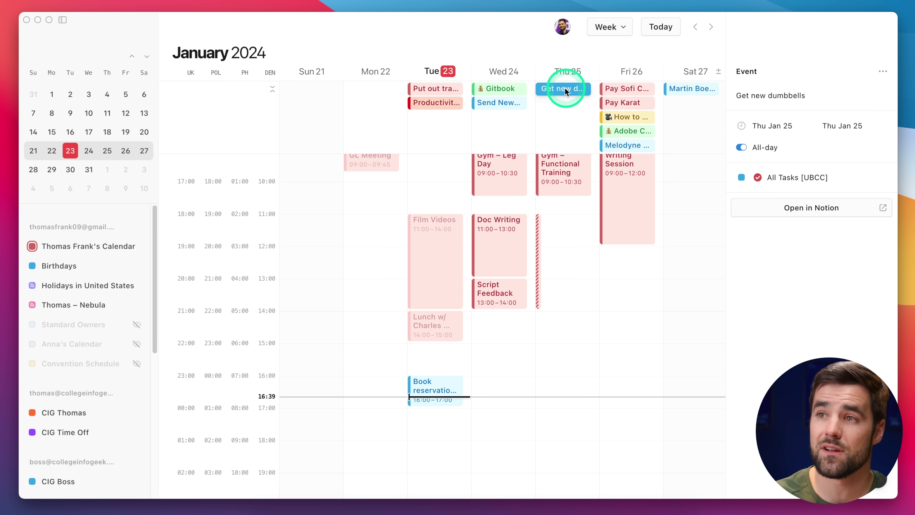
pyautogui.moveTo(558, 90); pyautogui.dragTo(560, 245)
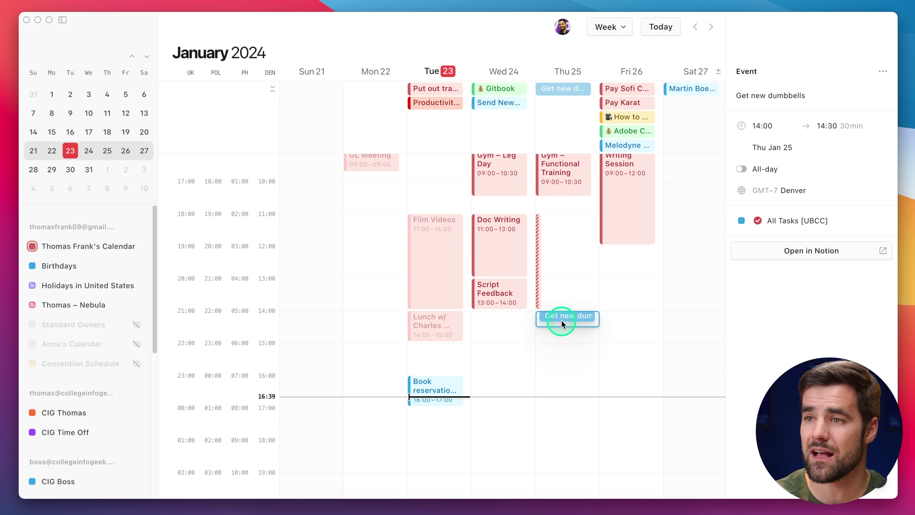
pyautogui.moveTo(561, 320); pyautogui.dragTo(564, 375)
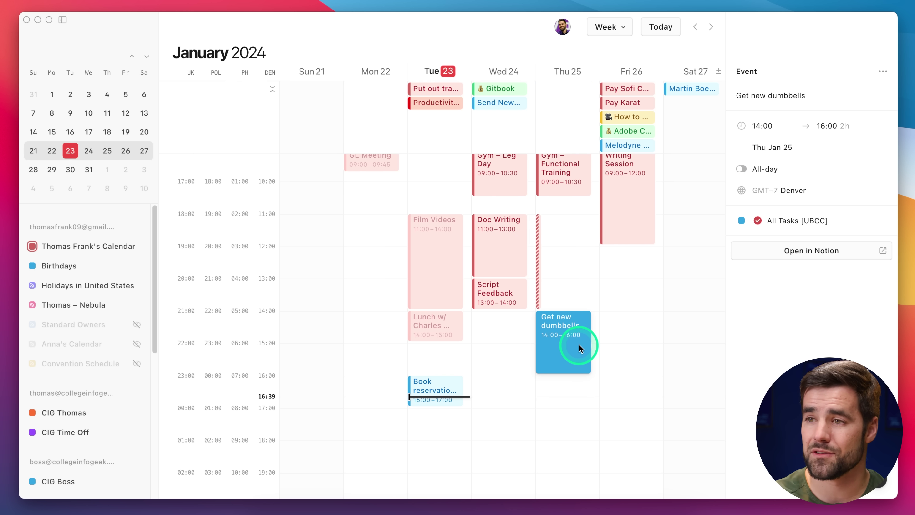
pyautogui.click(380, 511)
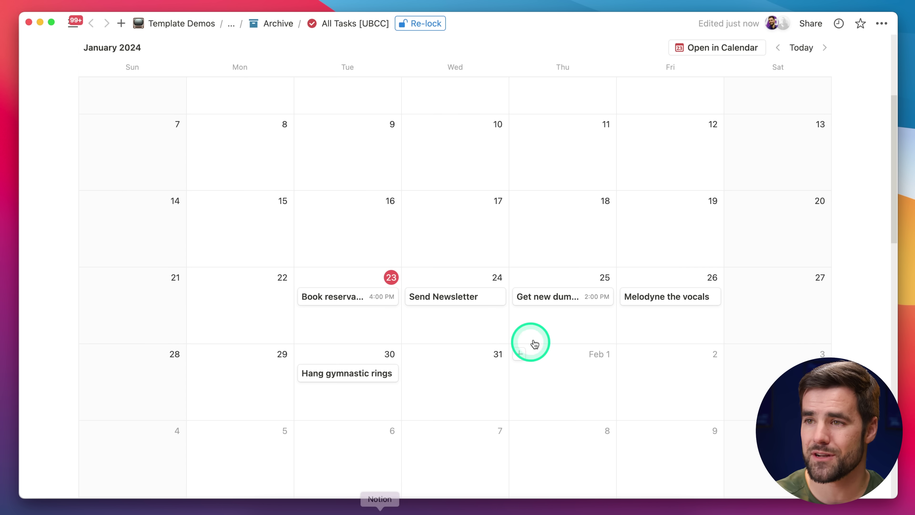
# Open the Get new dumbbells page, toggle Month then Week view, review the event, then advance a week.
pyautogui.click(565, 302)
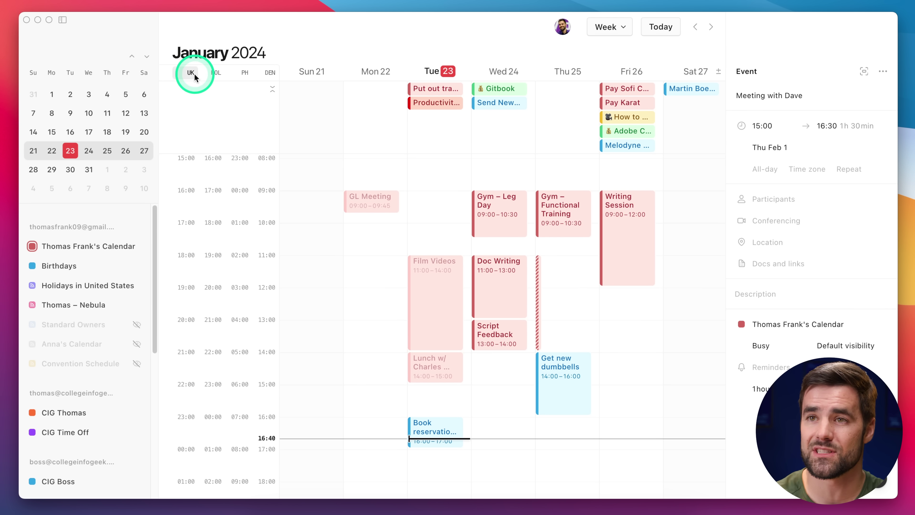
pyautogui.press('m')
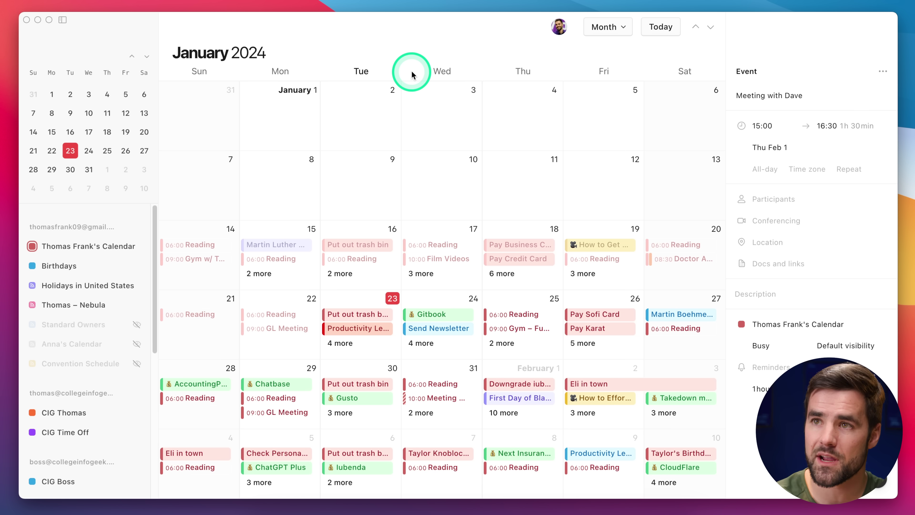
pyautogui.press('w')
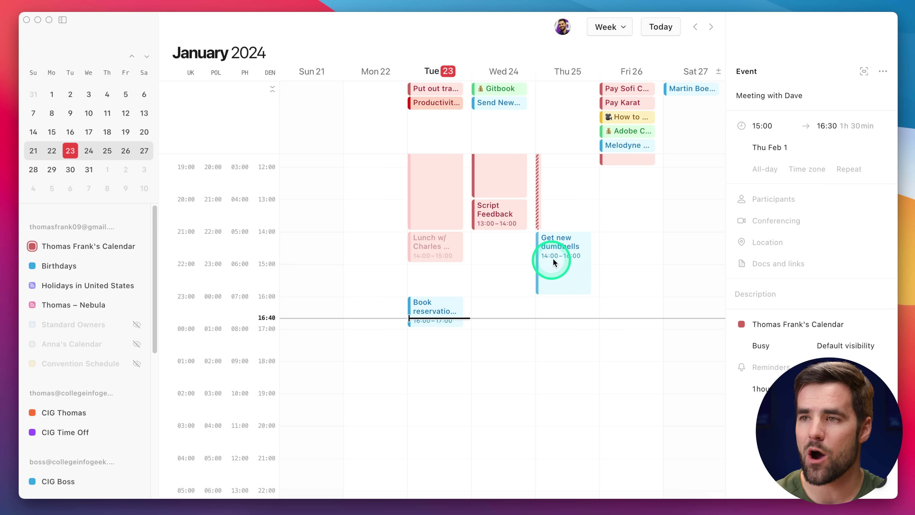
pyautogui.click(582, 257)
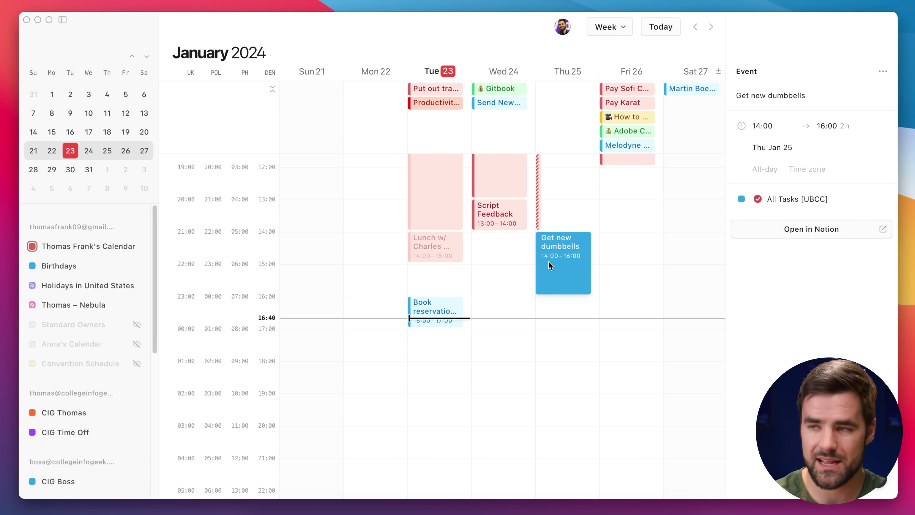
pyautogui.press('j')
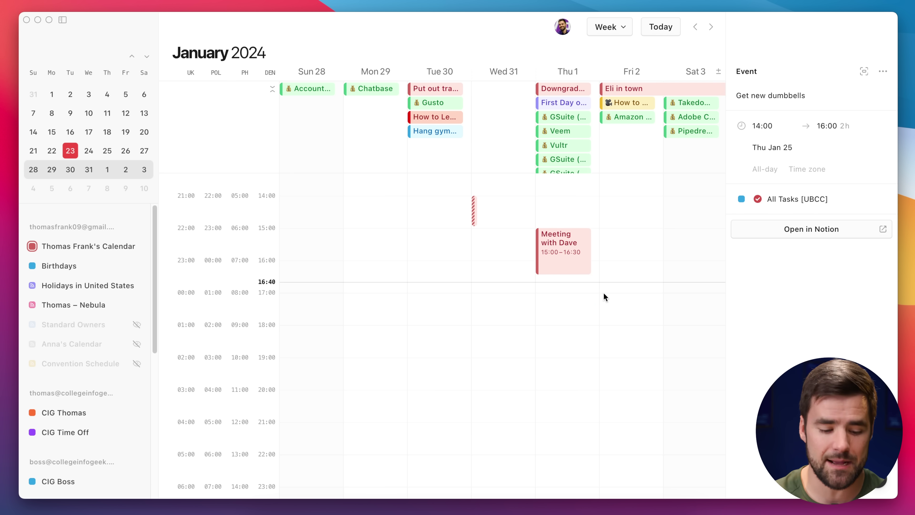
# Travel to New York time and check Meeting with Dave's Eastern time, then close its details.
pyautogui.press('z')
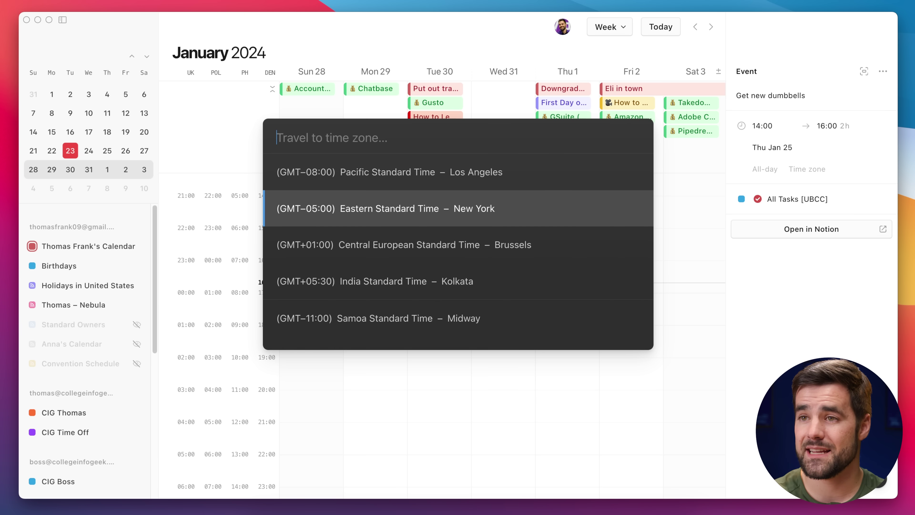
pyautogui.press('Return')
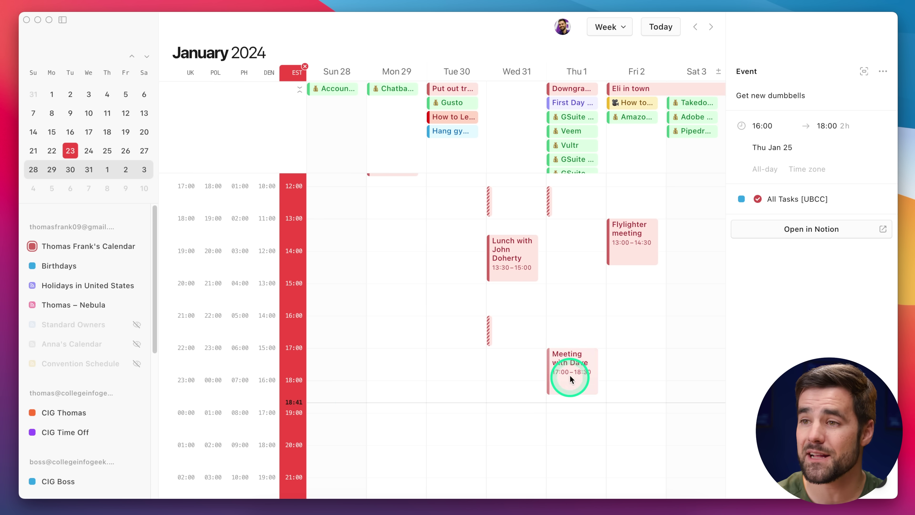
pyautogui.click(579, 366)
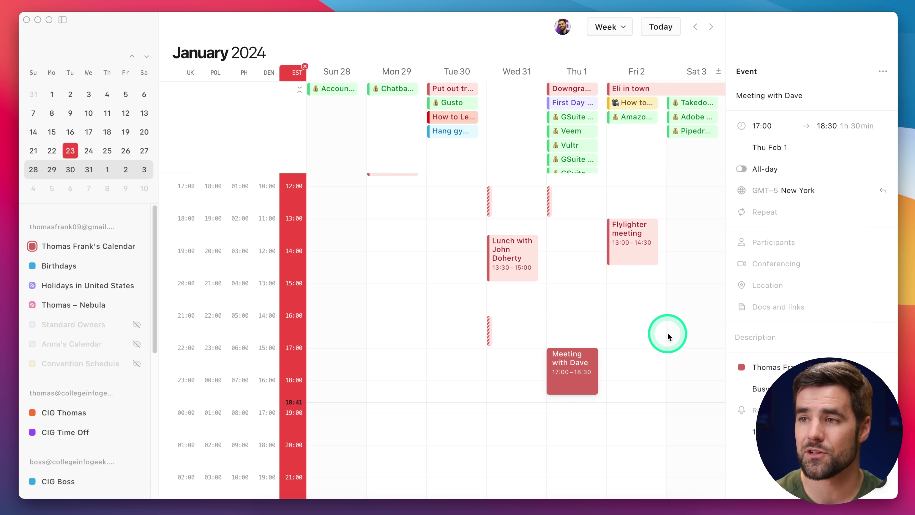
pyautogui.click(649, 335)
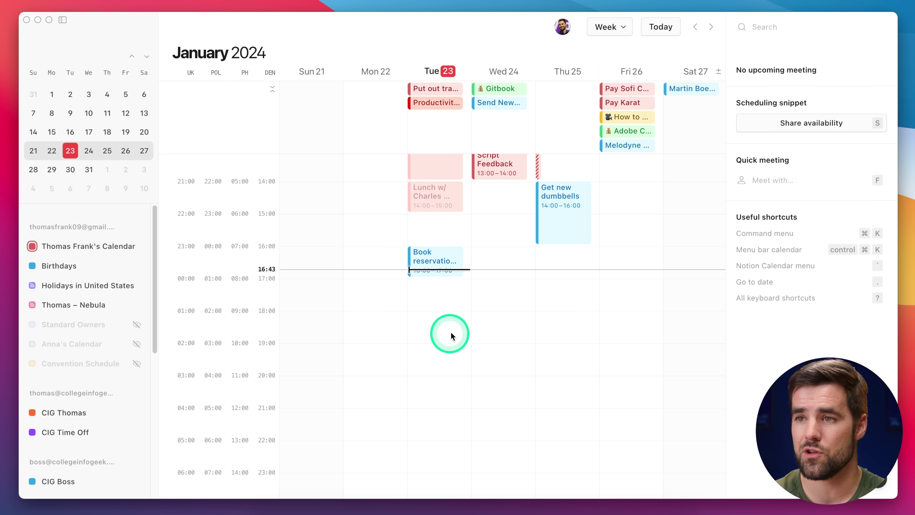
# Jump to today, look ahead to February in Month view, then return to the current week's Week view.
pyautogui.press('t')
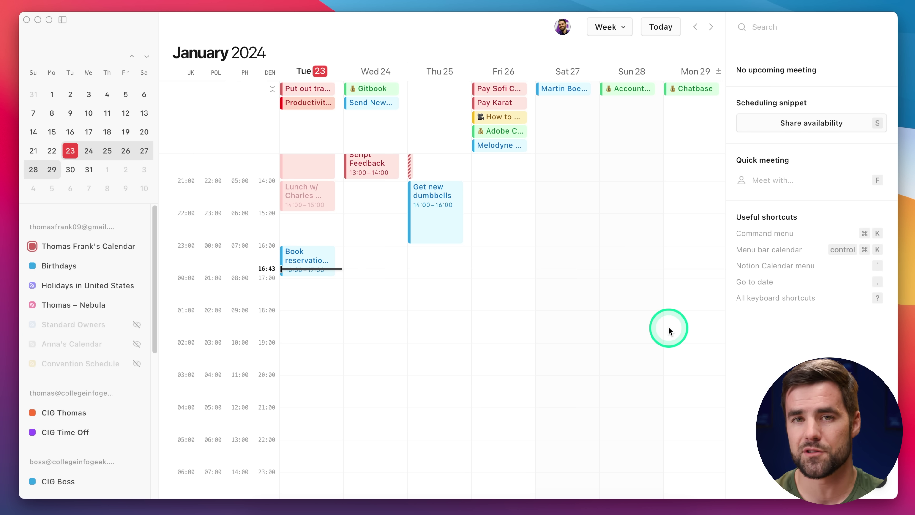
pyautogui.press('m')
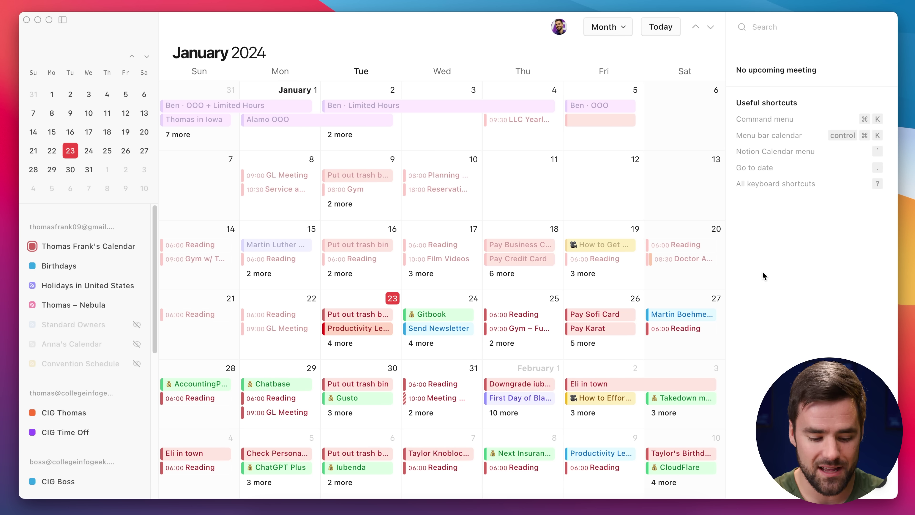
pyautogui.hotkey('alt', 't')
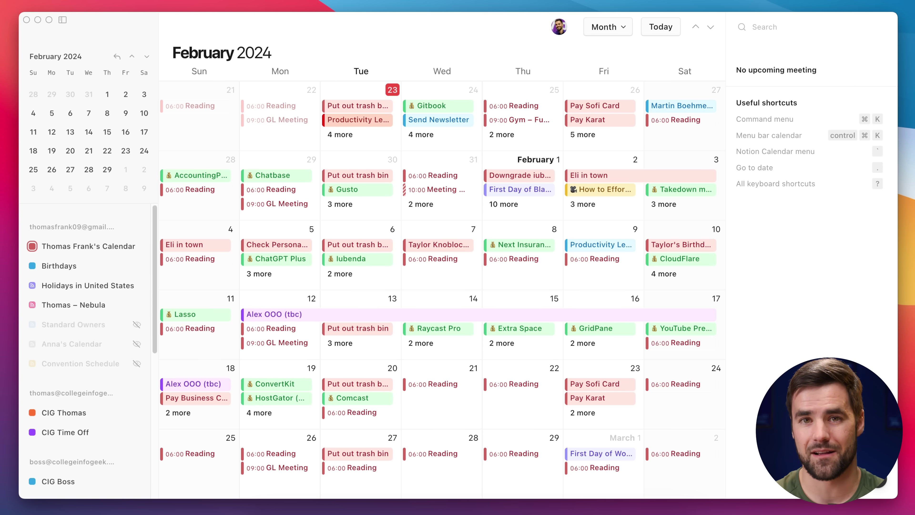
pyautogui.scroll(-3, 375, 299)
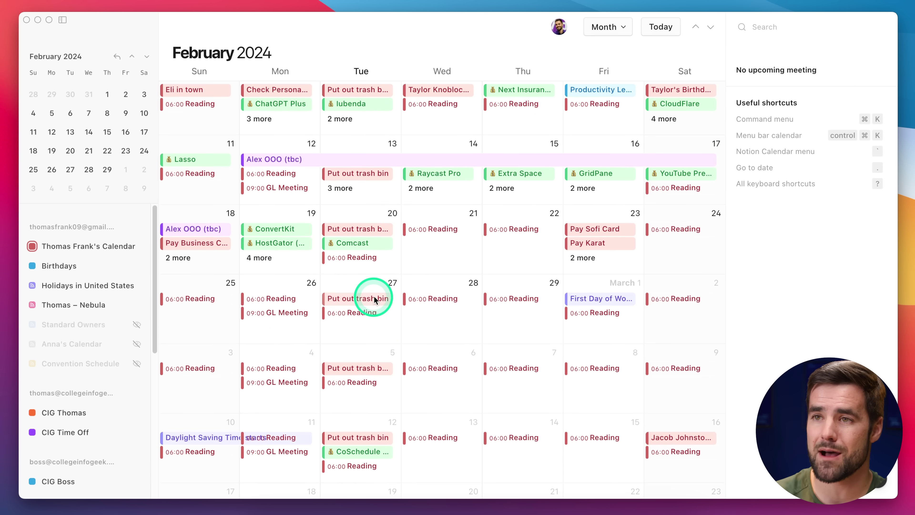
pyautogui.scroll(4, 374, 299)
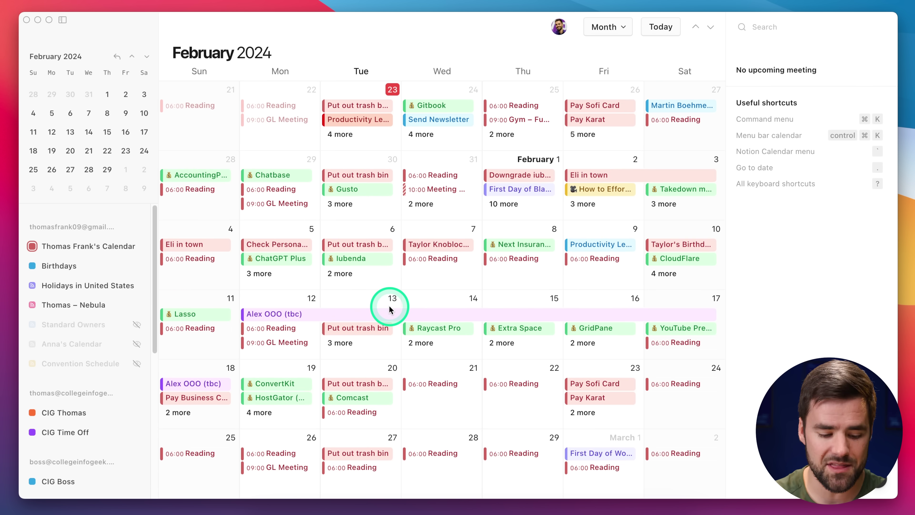
pyautogui.press('w')
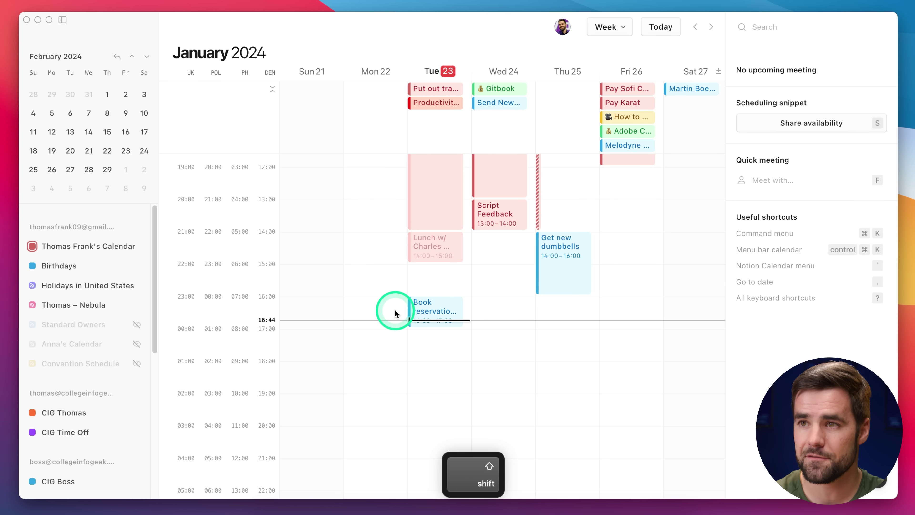
pyautogui.hscroll(5, 391, 309)
# Go to the January 28 week and start adding a doc link to the January 29 GL Meeting.
pyautogui.hscroll(-5, 395, 310)
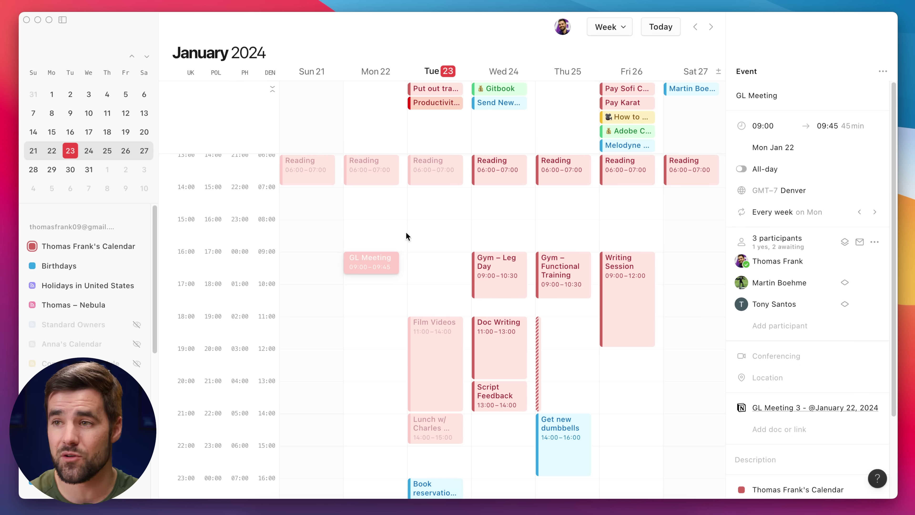
pyautogui.moveTo(771, 414)
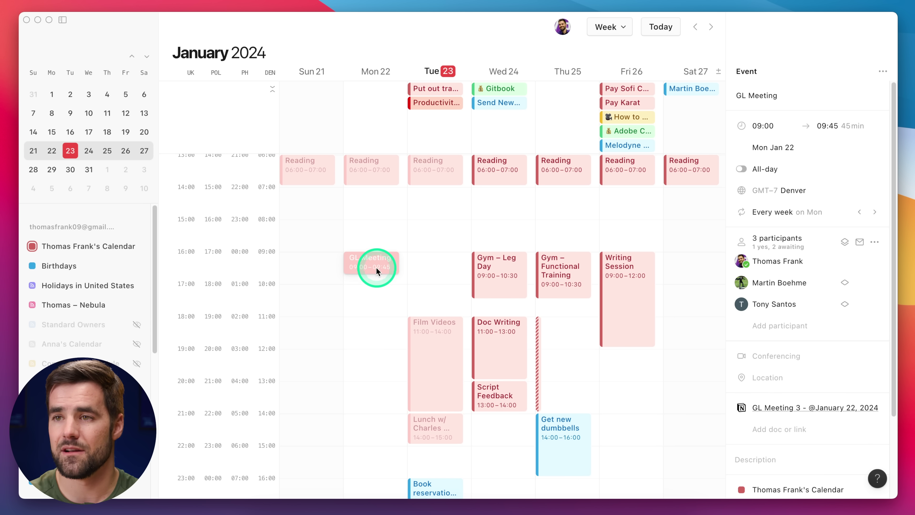
pyautogui.click(706, 28)
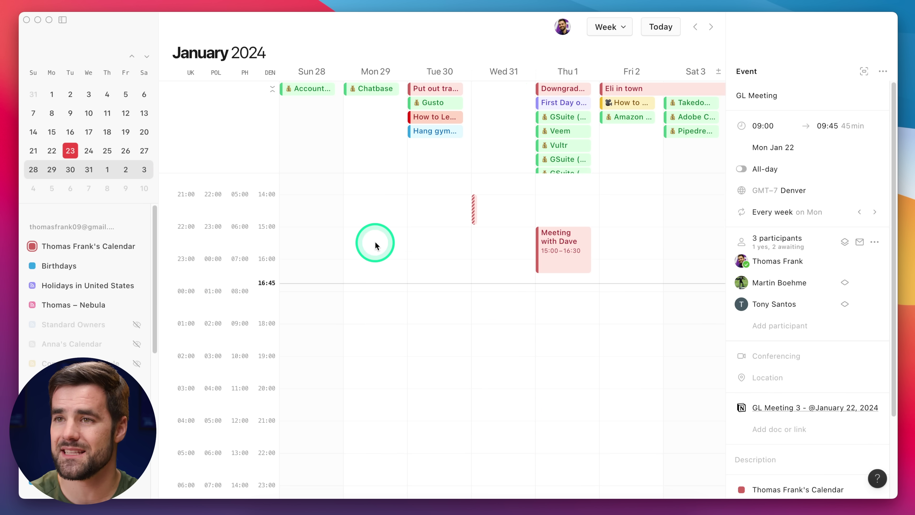
pyautogui.scroll(5, 378, 260)
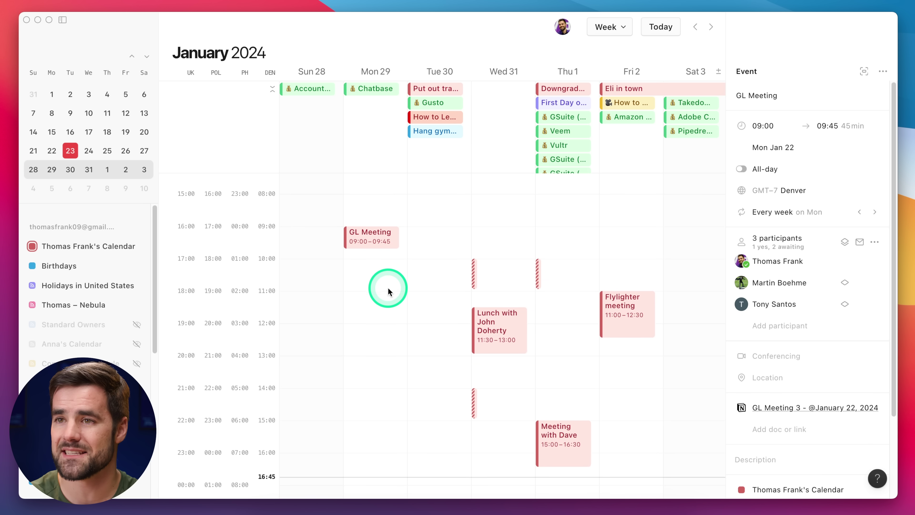
pyautogui.click(376, 241)
pyautogui.click(776, 396)
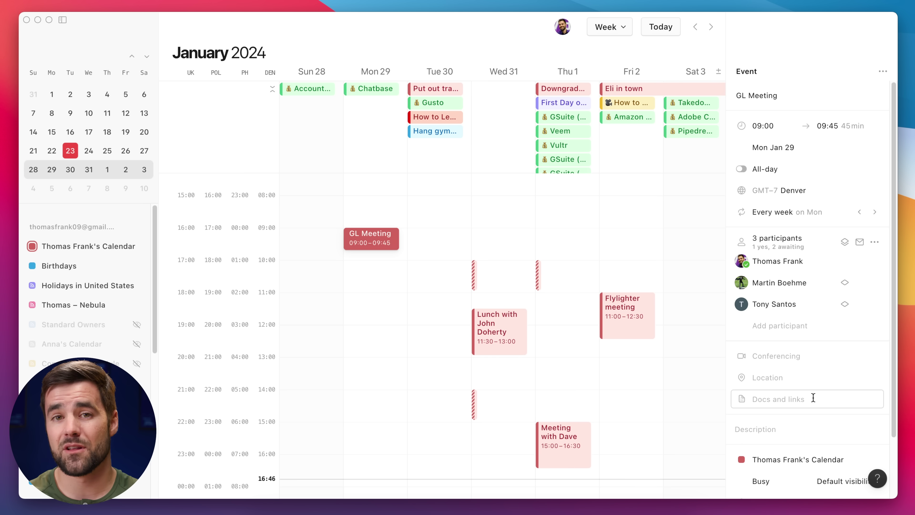
# Compare with the January 22 GL Meeting's doc link, return to January 28, and bring Notion forward.
pyautogui.click(696, 27)
pyautogui.click(371, 238)
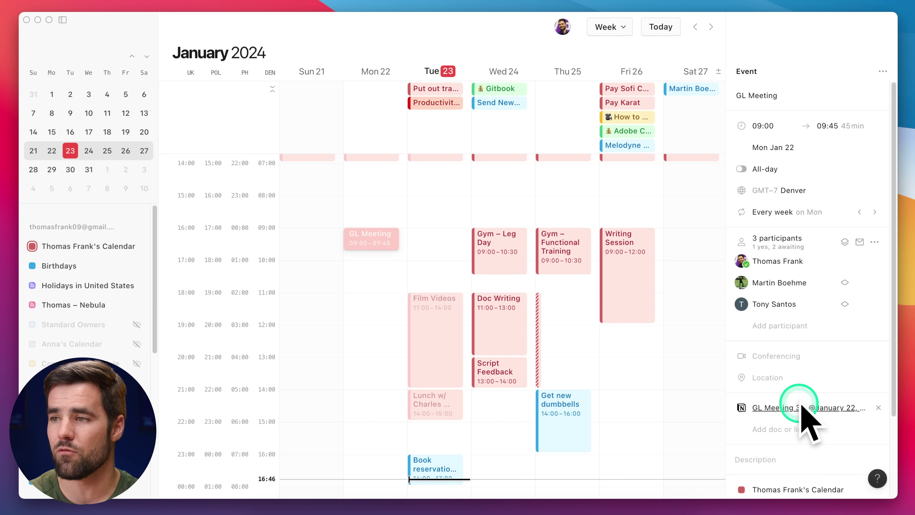
pyautogui.click(711, 26)
pyautogui.click(372, 509)
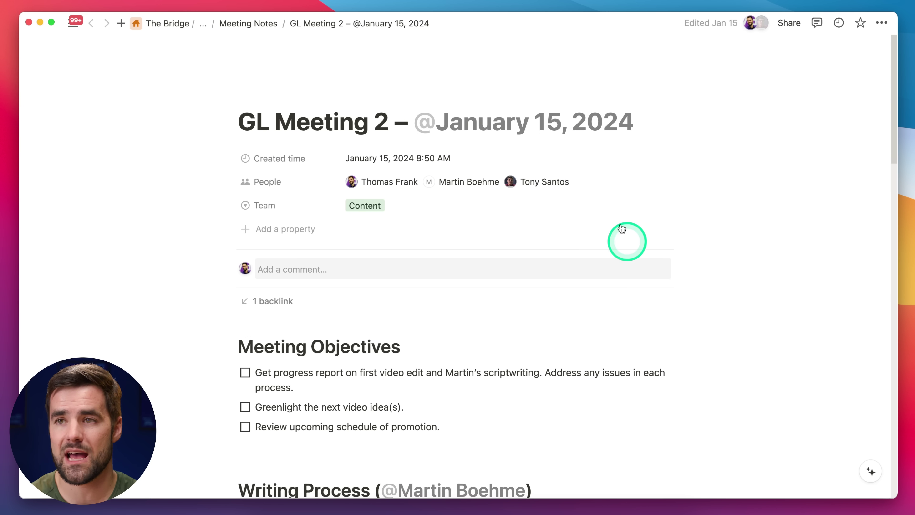
# Copy the Meeting Notes database link with Cmd+L and return to Notion Calendar.
pyautogui.click(267, 30)
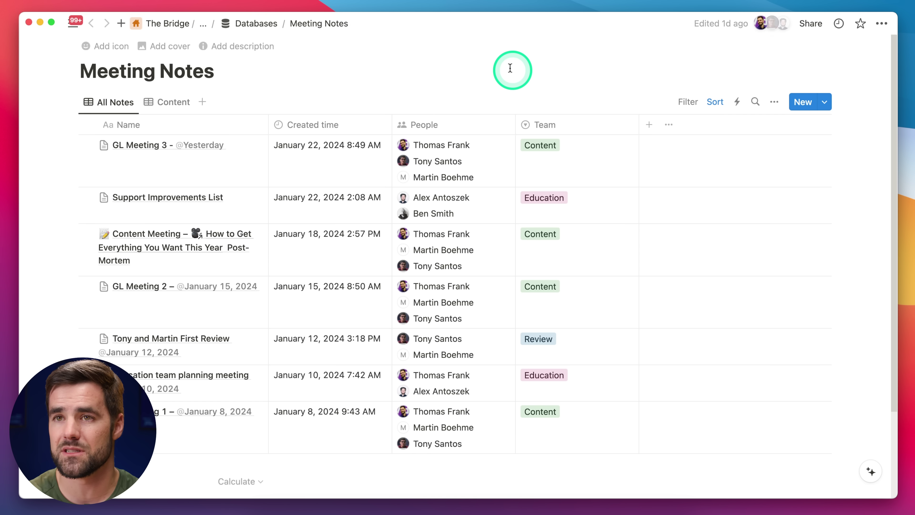
pyautogui.press('super+l')
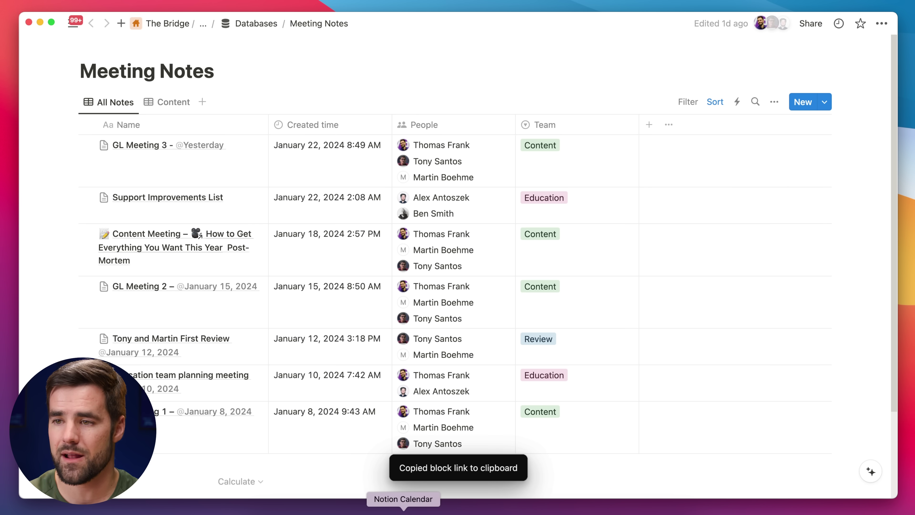
pyautogui.click(404, 511)
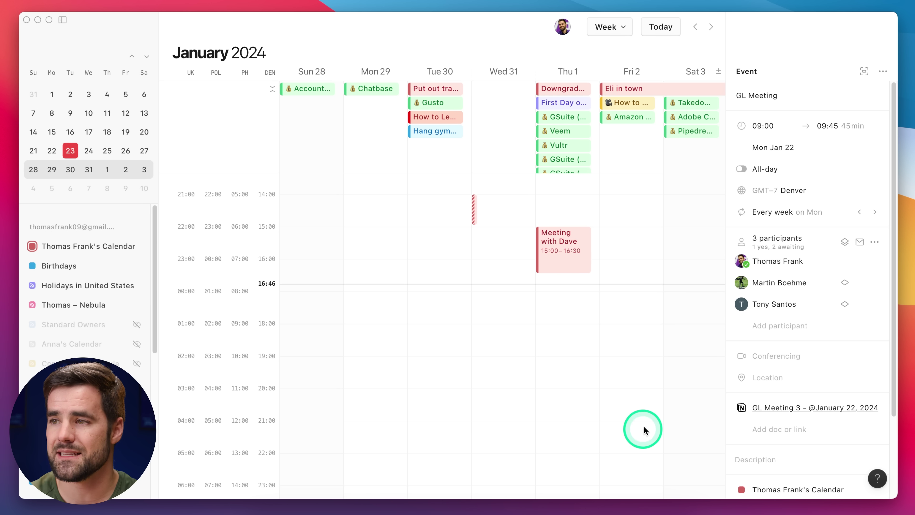
# Attach the Meeting Notes database to the February 5 GL Meeting and send the update to all participants.
pyautogui.click(710, 27)
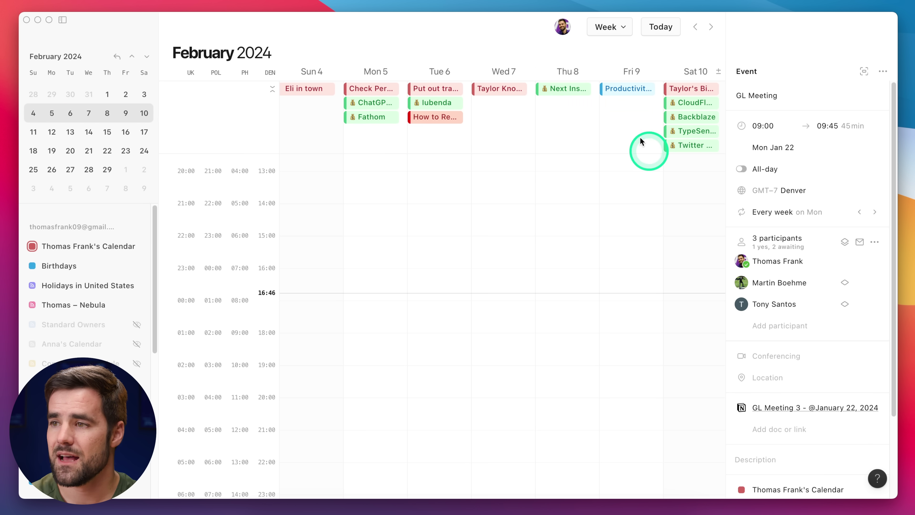
pyautogui.scroll(5, 374, 263)
pyautogui.click(378, 254)
pyautogui.click(788, 394)
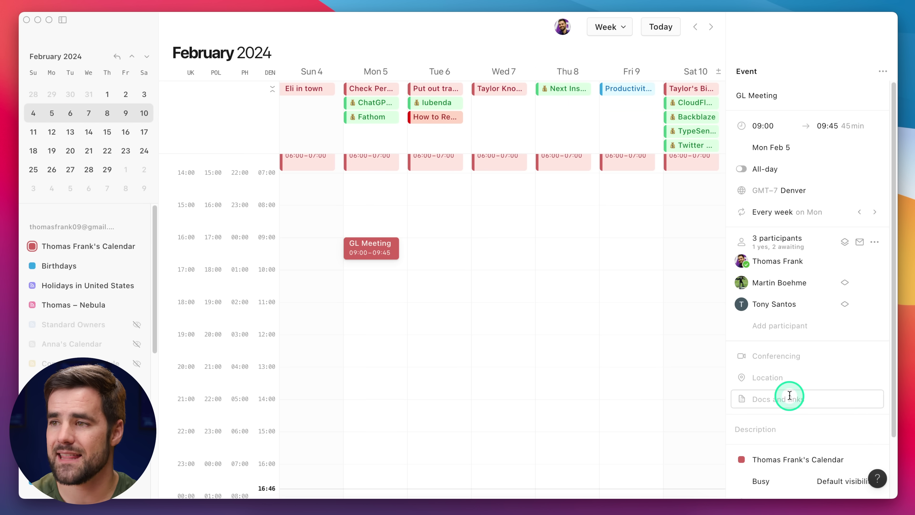
pyautogui.press('super+v')
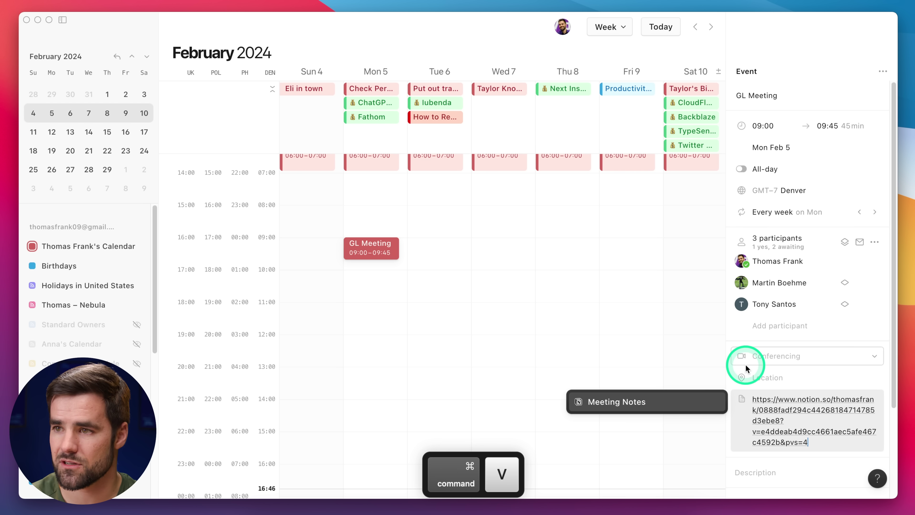
pyautogui.click(657, 398)
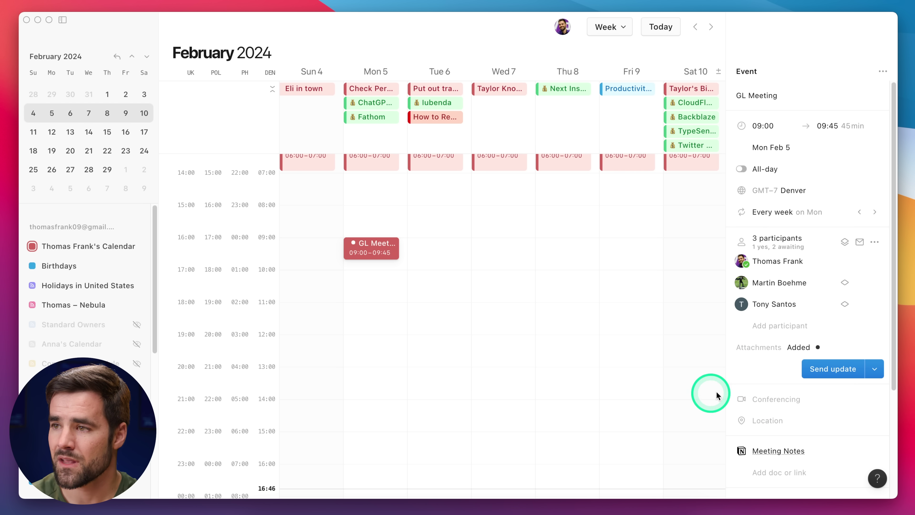
pyautogui.click(828, 368)
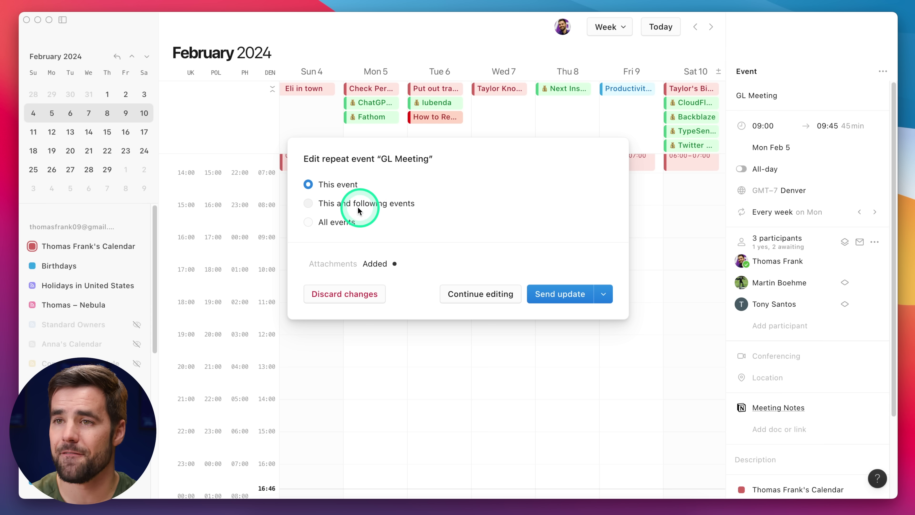
pyautogui.click(555, 296)
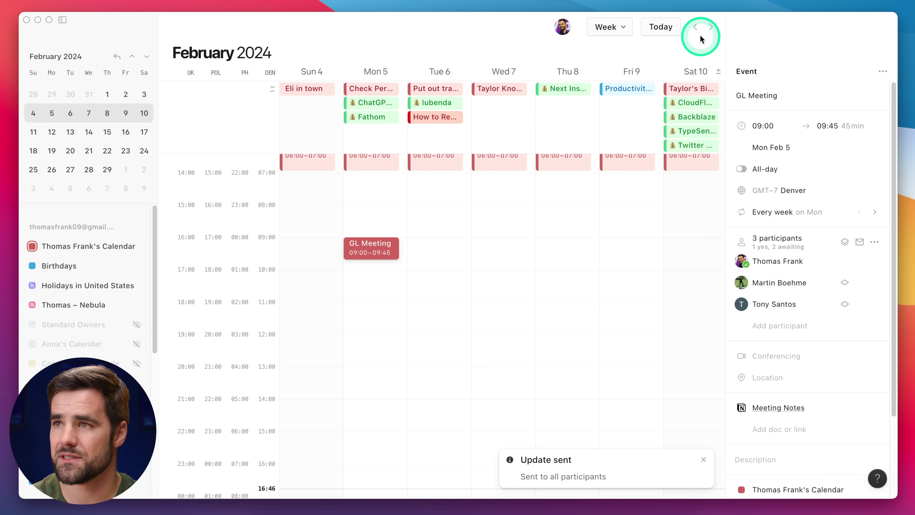
# Confirm the February 12 and 19 GL Meetings carry the link, then open Meeting Notes.
pyautogui.click(709, 29)
pyautogui.click(372, 247)
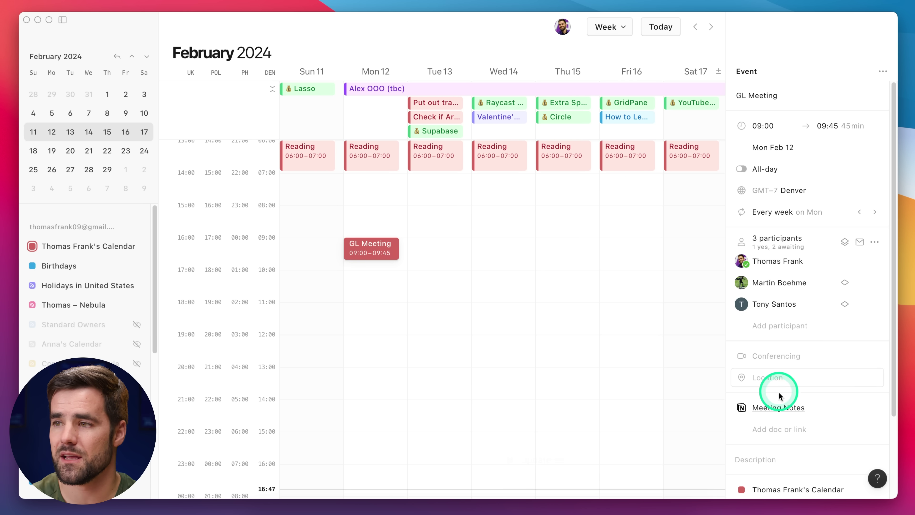
pyautogui.click(710, 26)
pyautogui.click(394, 253)
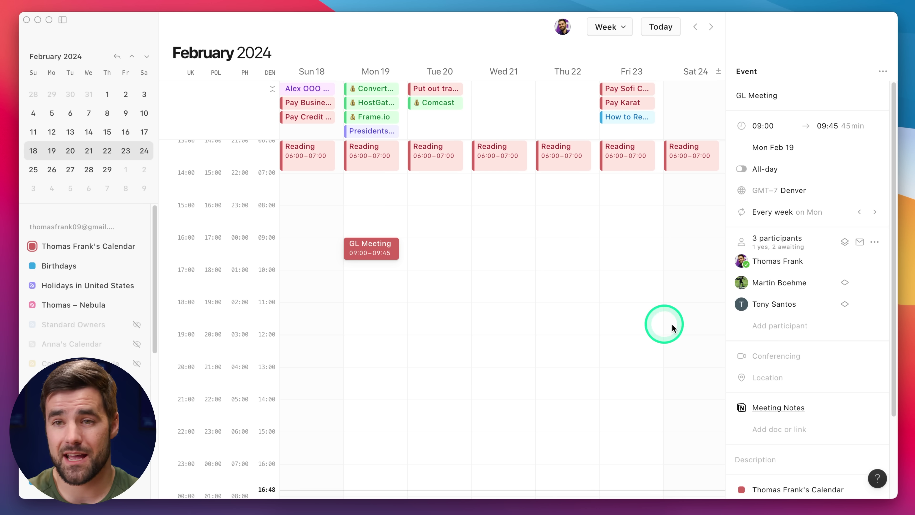
pyautogui.click(775, 407)
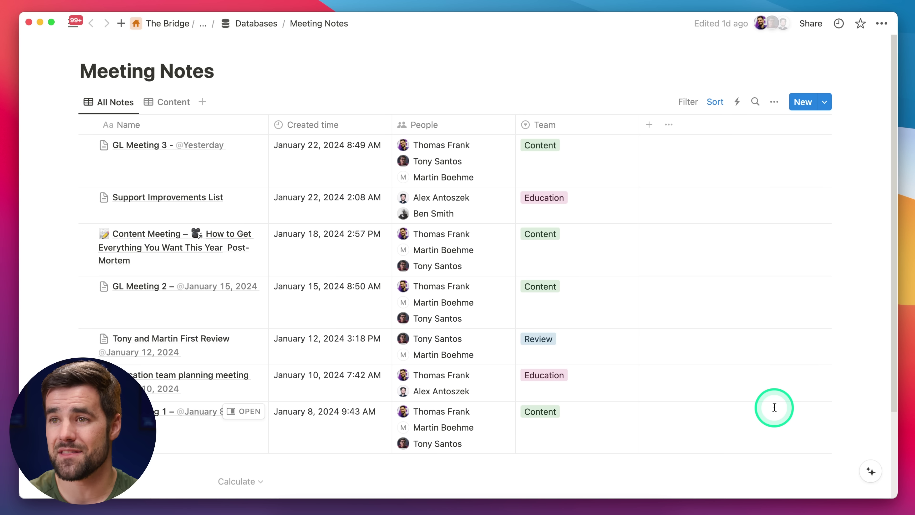
# Preview the GL Meeting 3 notes in side peek, then return to Notion Calendar.
pyautogui.click(263, 144)
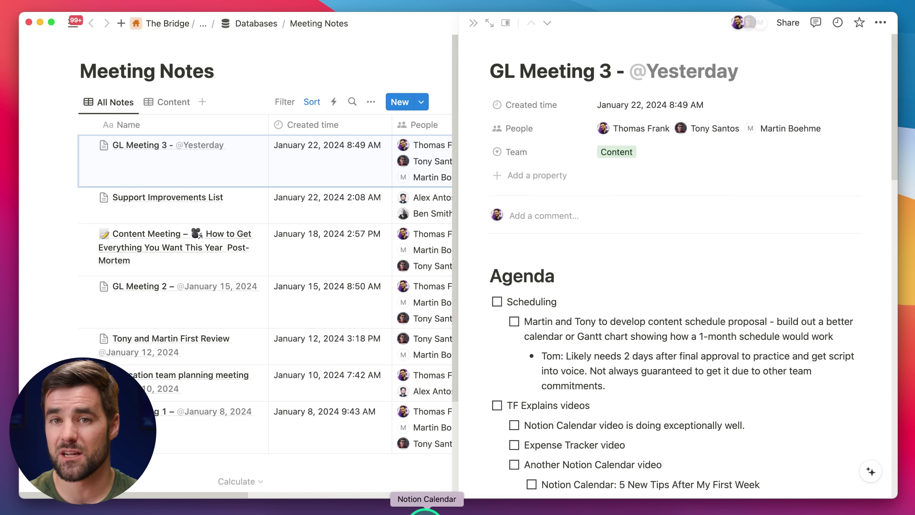
pyautogui.click(425, 511)
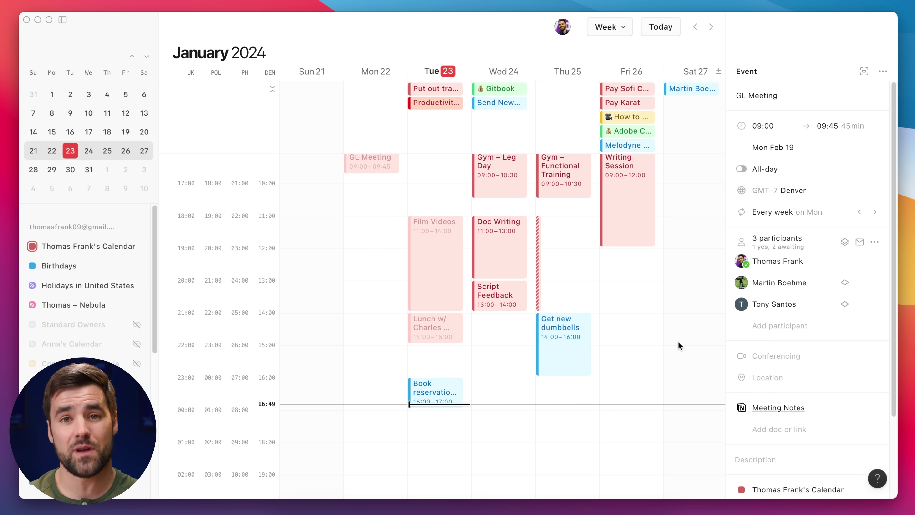
# Open the teammate-calendar search, browse the list, and dismiss it.
pyautogui.press('f')
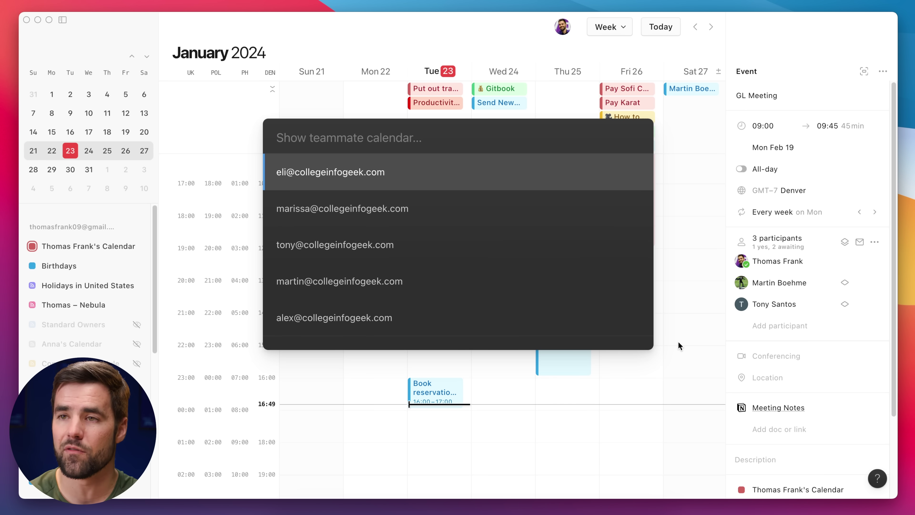
pyautogui.press('Down')
pyautogui.press('Down')
pyautogui.press('Up')
pyautogui.press('Up')
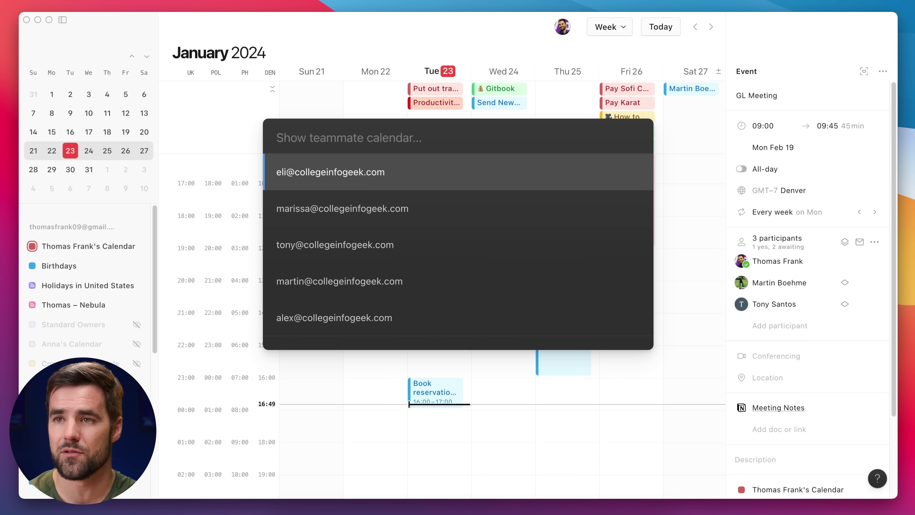
pyautogui.press('Return')
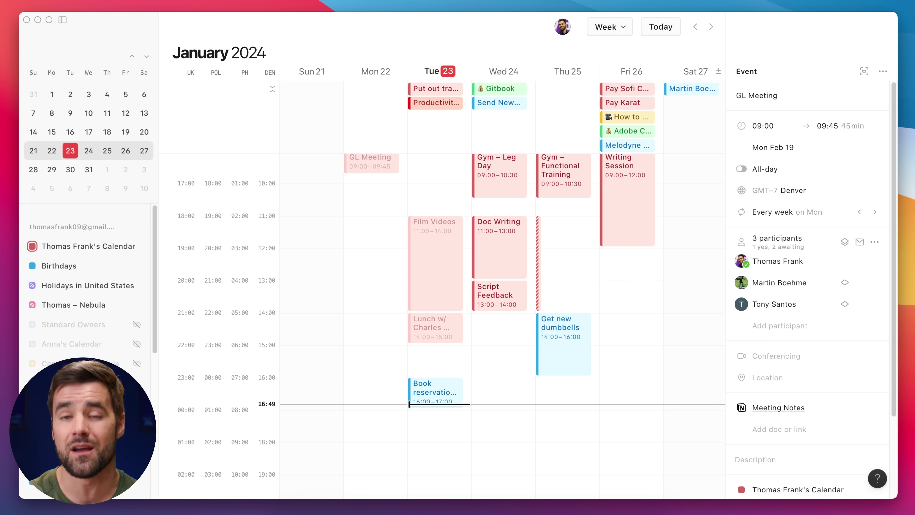
# Start a Meet with… draft for the third teammate, overlaying their calendar and adding a Google Meet link.
pyautogui.press('f')
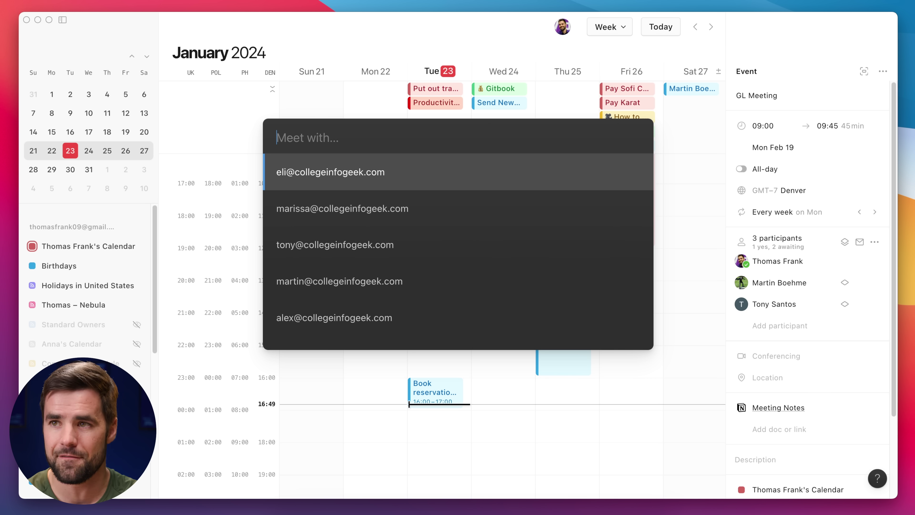
pyautogui.press('Down')
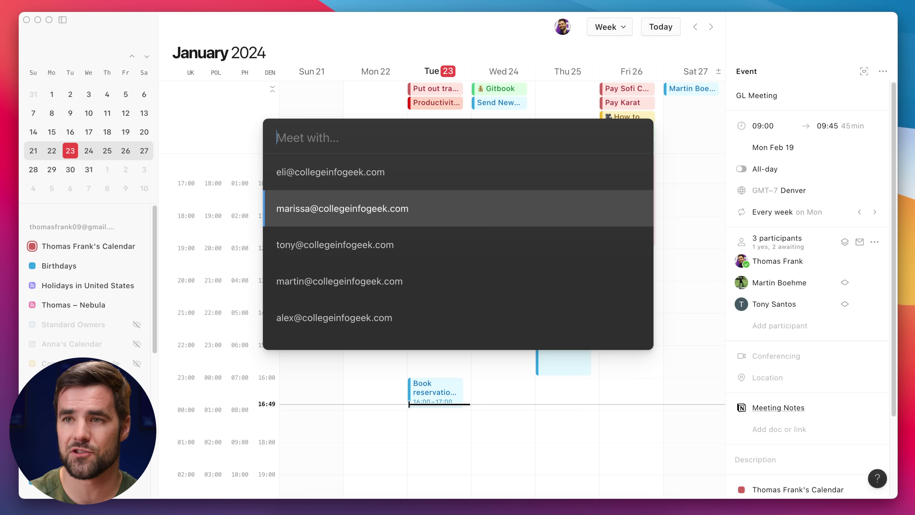
pyautogui.press('Down')
pyautogui.press('Return')
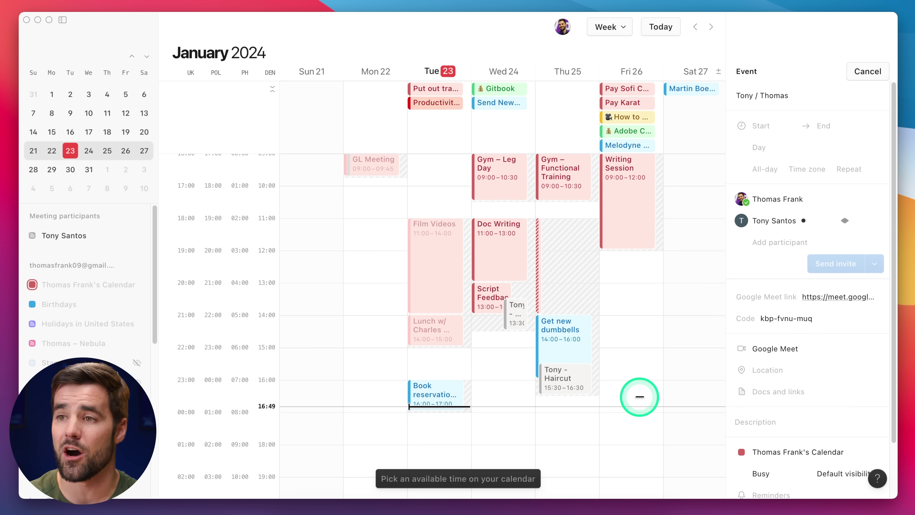
# Place the draft meeting in the Friday 13:00 slot.
pyautogui.scroll(1, 639, 394)
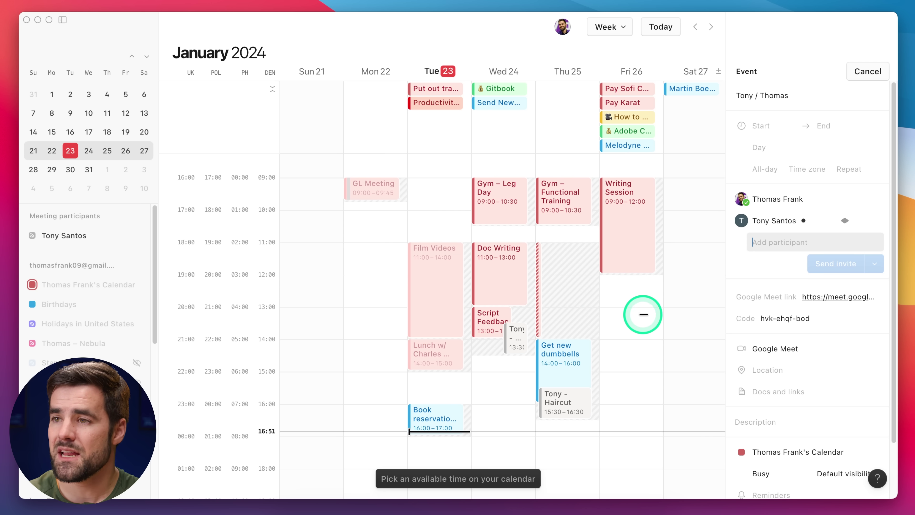
pyautogui.click(629, 307)
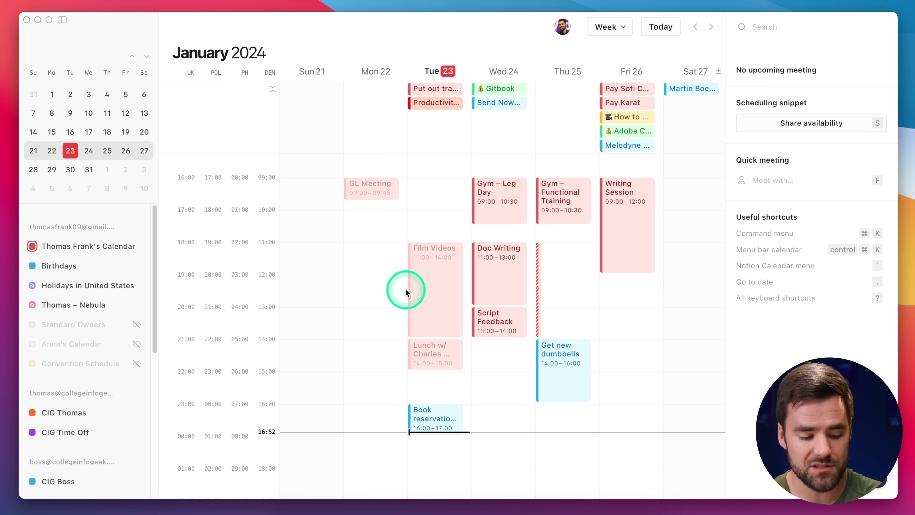
# Hide the sidebar and weekends, then expand and re-collapse the all-day section.
pyautogui.press('super+backslash')
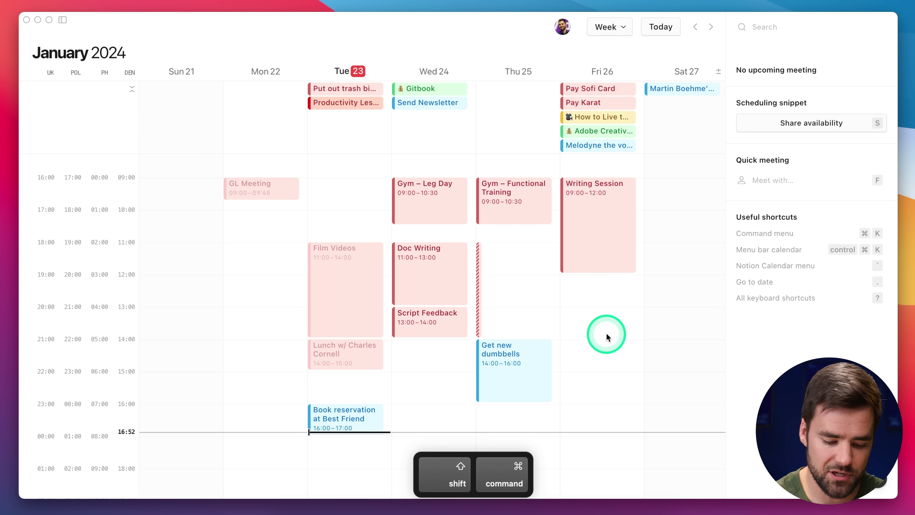
pyautogui.press('super+shift+e')
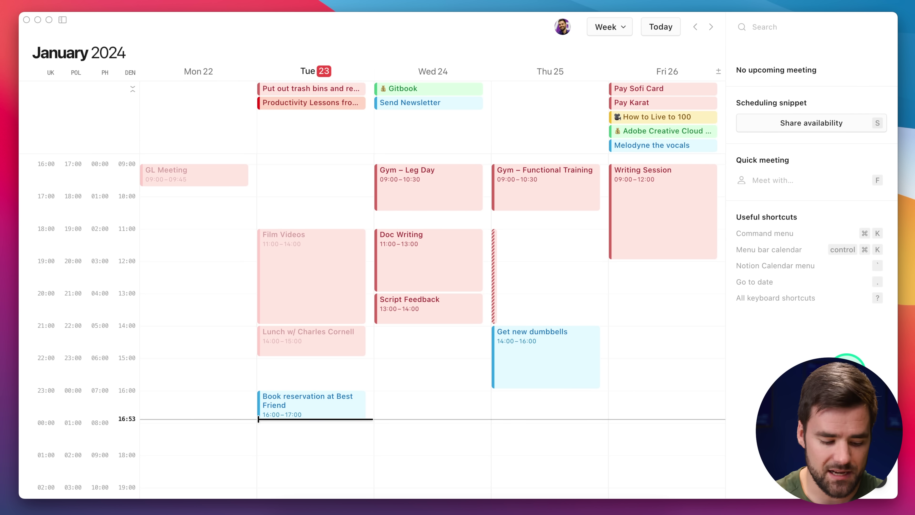
pyautogui.press('super+shift+period')
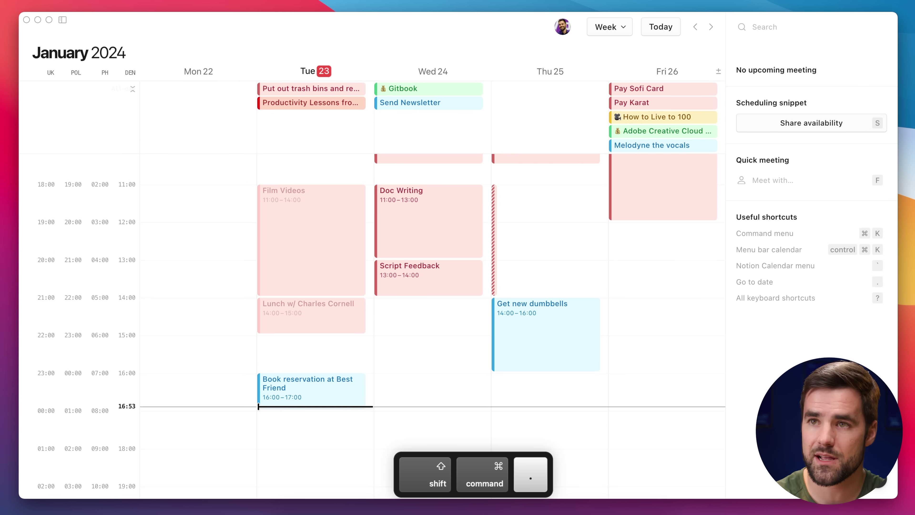
pyautogui.press('super+shift+period')
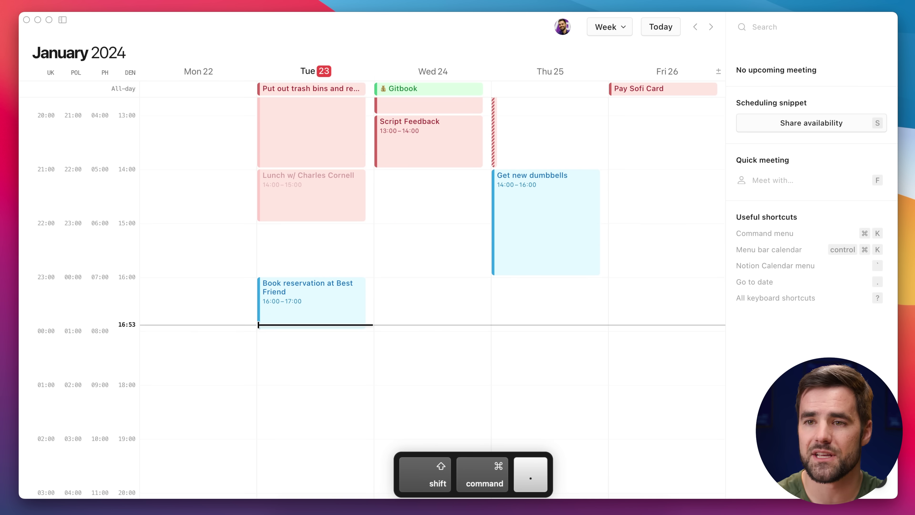
# Scroll the week grid back up to the morning hours.
pyautogui.scroll(10, 518, 363)
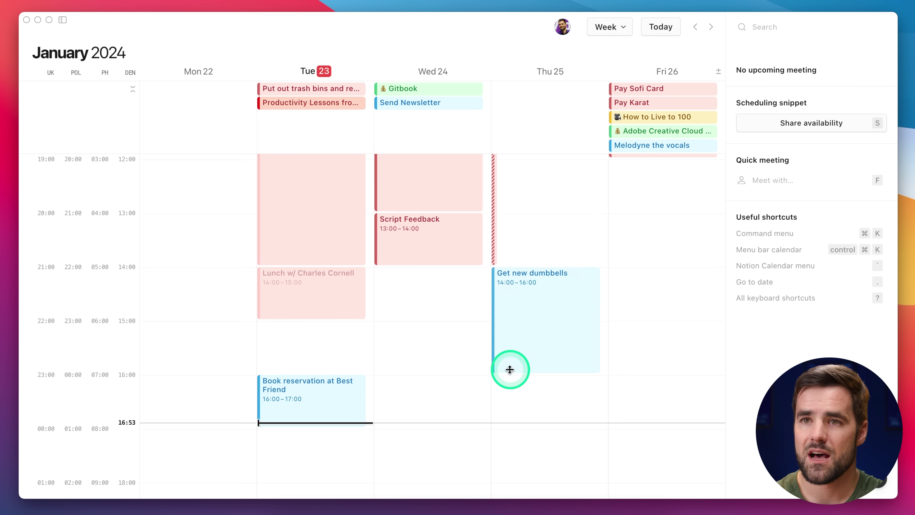
pyautogui.scroll(-2, 237, 261)
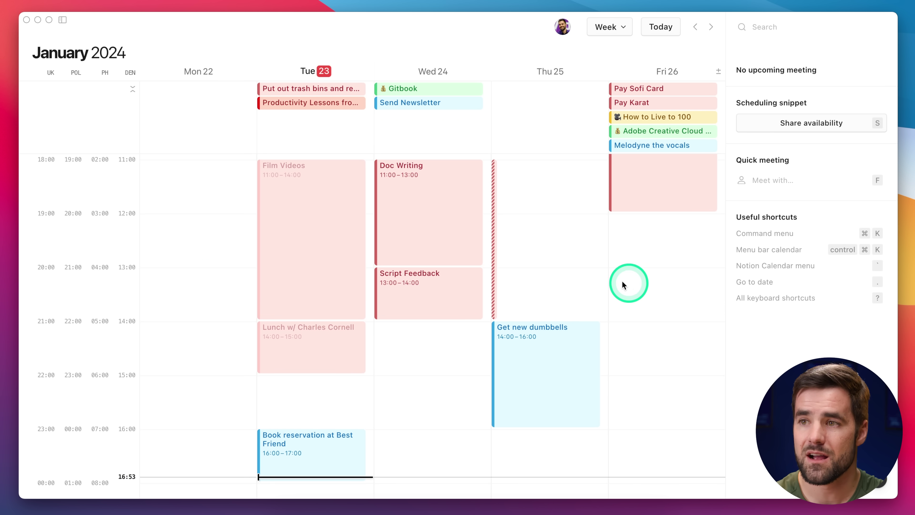
pyautogui.scroll(-5, 684, 349)
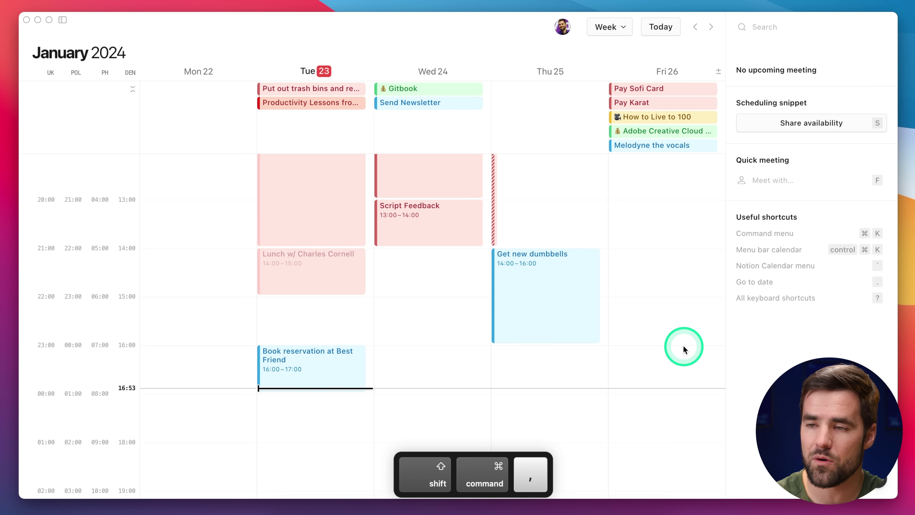
pyautogui.scroll(5, 681, 348)
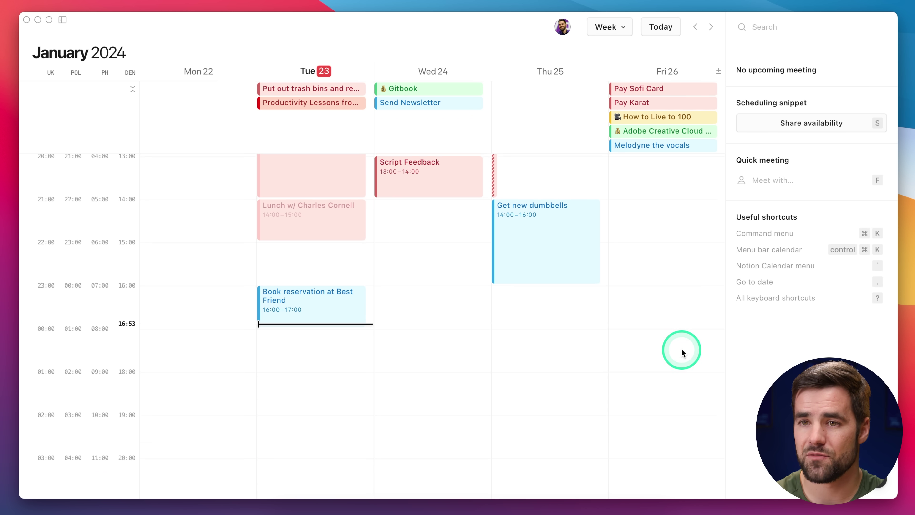
pyautogui.scroll(3, 681, 348)
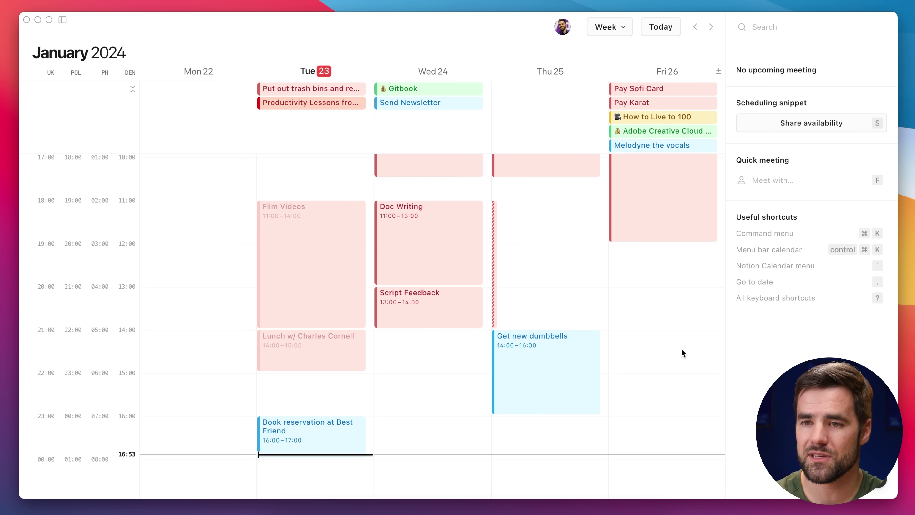
pyautogui.scroll(2, 681, 349)
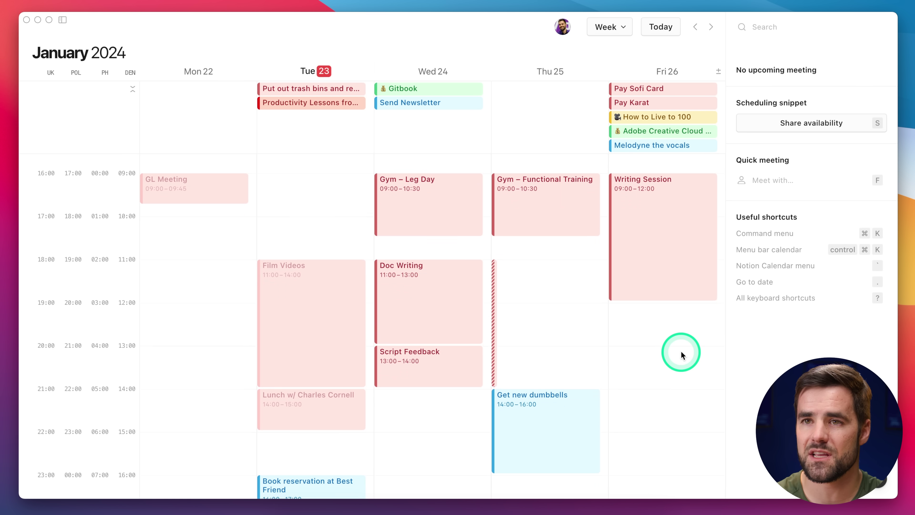
pyautogui.scroll(-1, 680, 354)
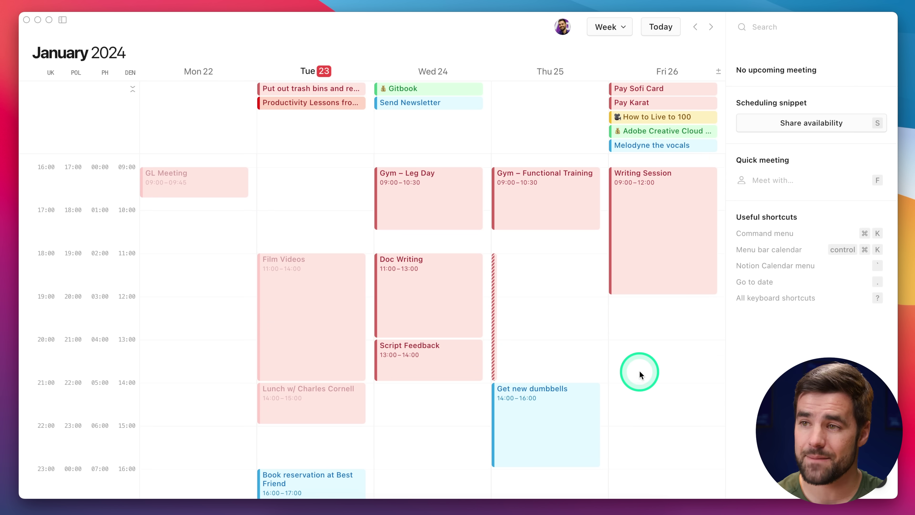
# Select Doc Writing and Script Feedback and drag them into next week's Thursday, February 1.
pyautogui.moveTo(396, 240); pyautogui.dragTo(452, 409)
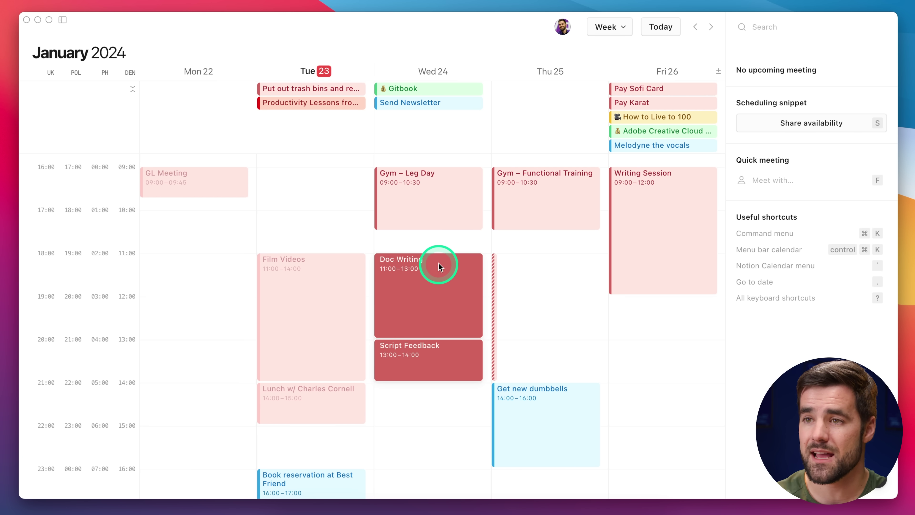
pyautogui.moveTo(438, 265); pyautogui.dragTo(625, 267)
pyautogui.moveTo(717, 265); pyautogui.dragTo(548, 242)
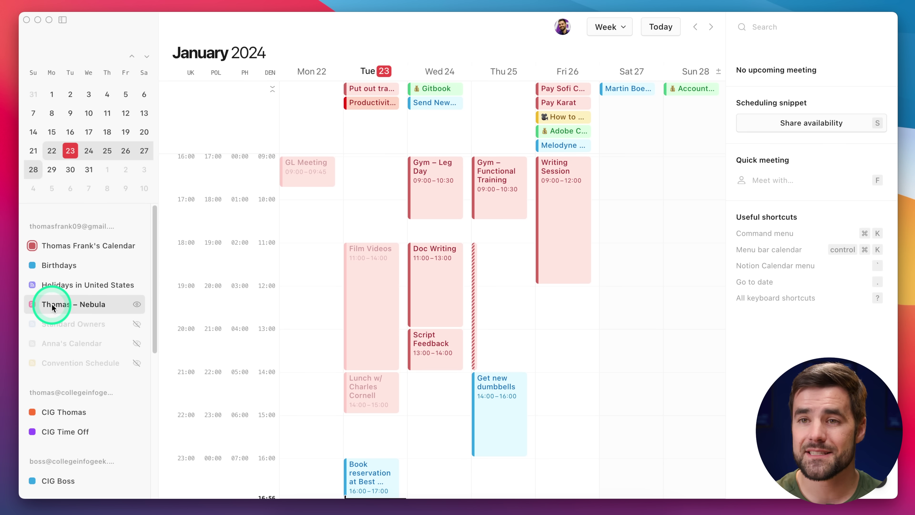
# Scroll through the sidebar's calendar list to review each account's calendars.
pyautogui.scroll(-1, 58, 306)
pyautogui.scroll(-5, 92, 285)
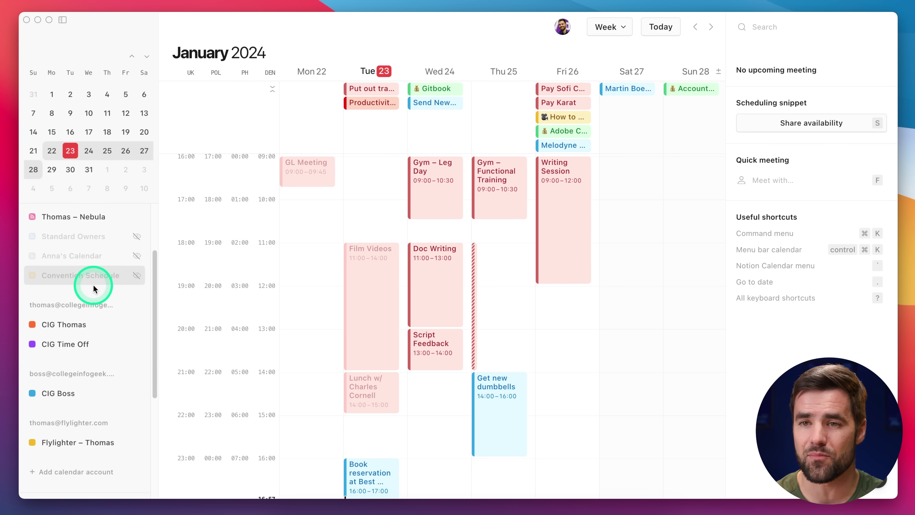
pyautogui.scroll(-3, 96, 300)
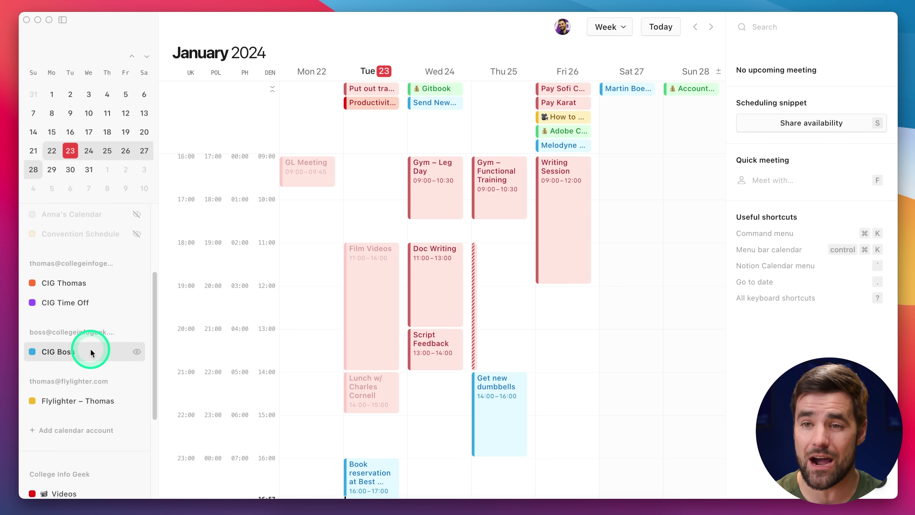
pyautogui.scroll(6, 94, 374)
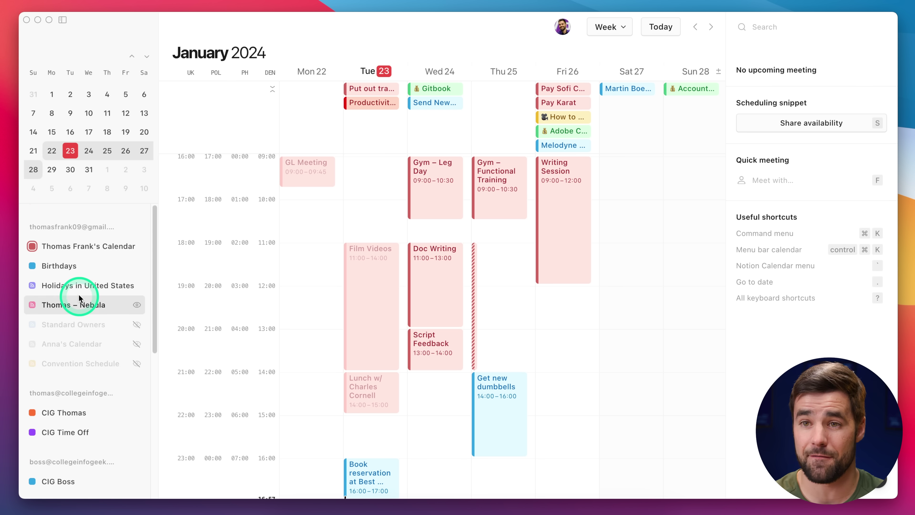
pyautogui.scroll(-1, 95, 405)
pyautogui.scroll(2, 90, 414)
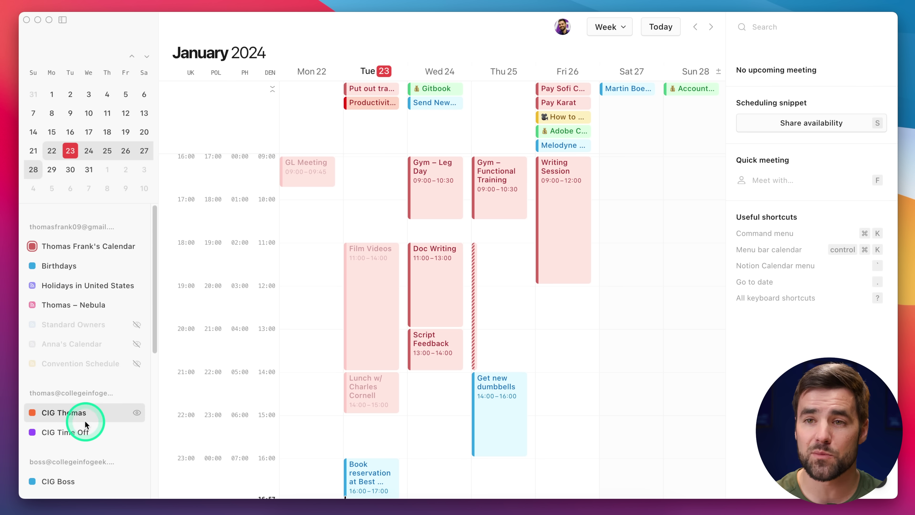
pyautogui.scroll(-1, 108, 392)
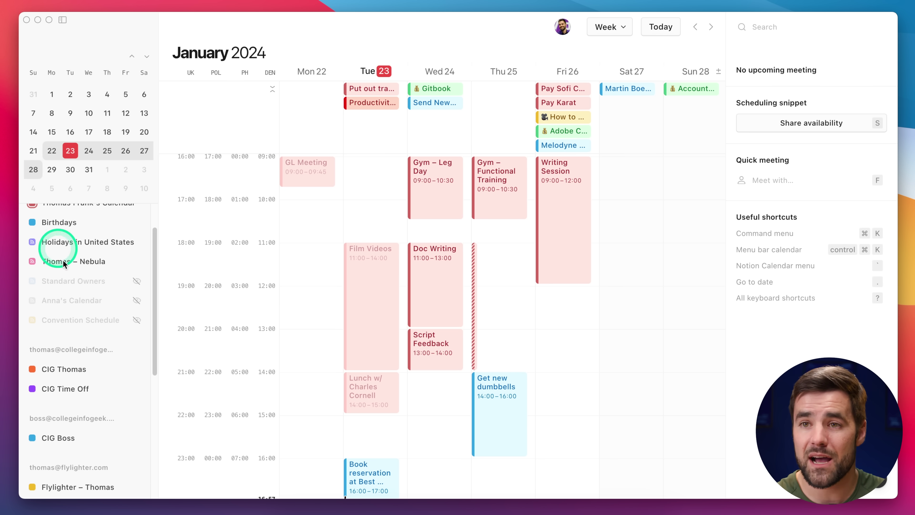
pyautogui.scroll(2, 63, 260)
pyautogui.scroll(1, 89, 232)
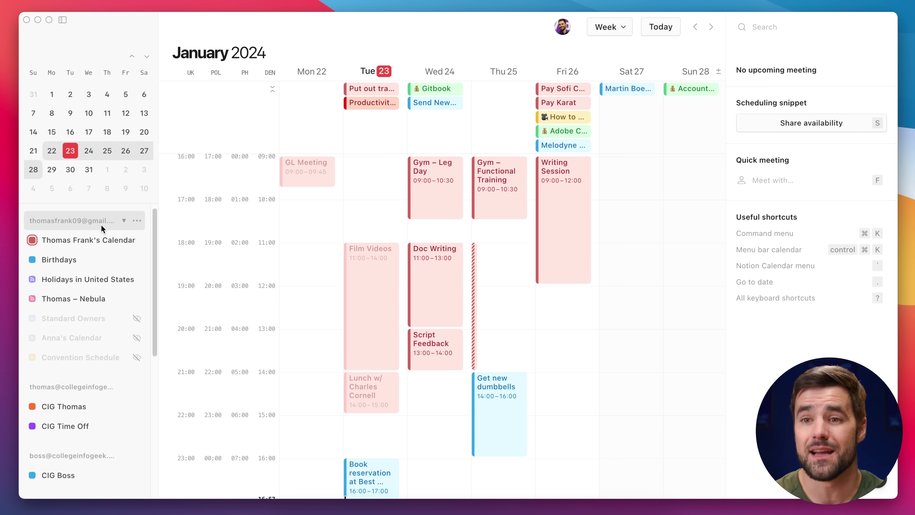
pyautogui.scroll(-1, 101, 224)
# Make the orange CIG calendar the default and create 'Pogo Sticking' on Friday 26, 12:00–14:00.
pyautogui.rightClick(75, 388)
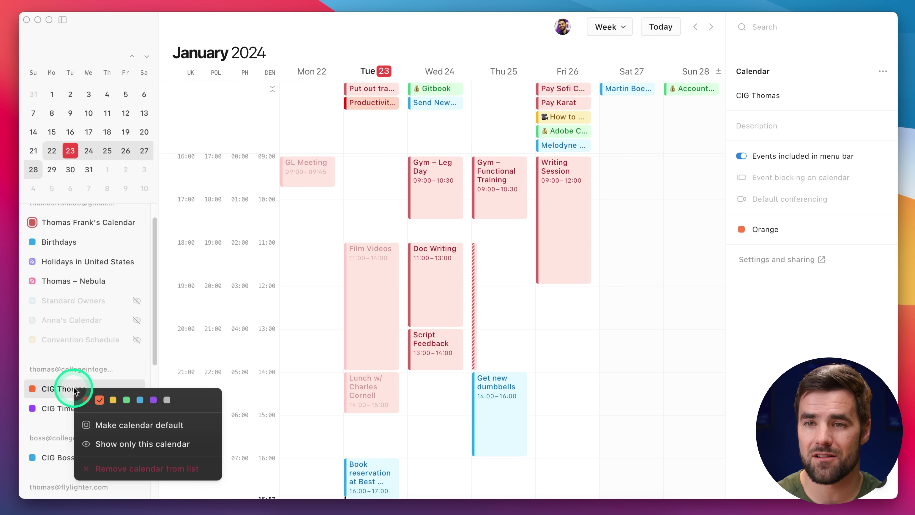
pyautogui.click(166, 425)
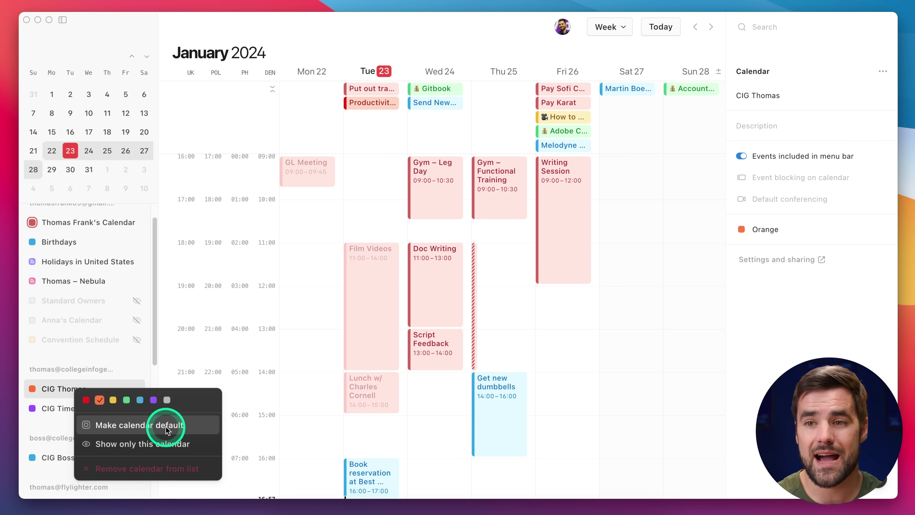
pyautogui.moveTo(557, 301); pyautogui.dragTo(564, 372)
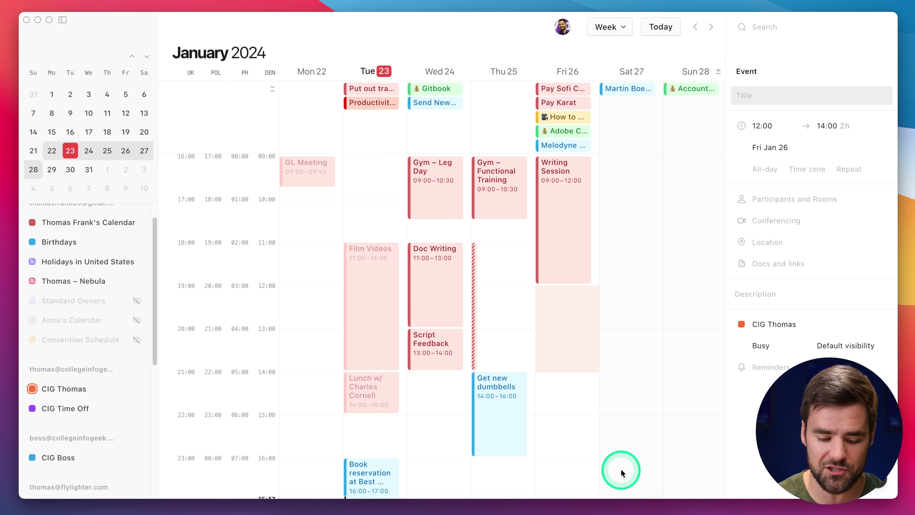
pyautogui.write('Pogo Sticking')
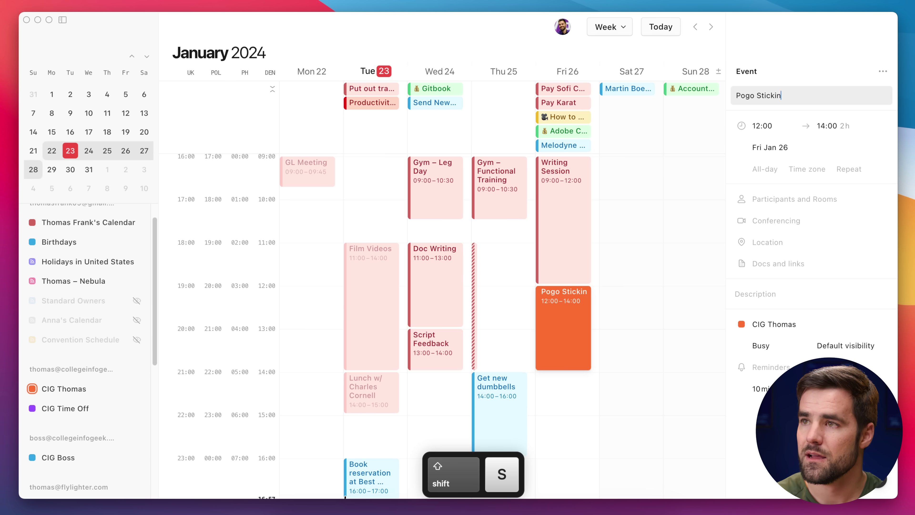
pyautogui.press('Return')
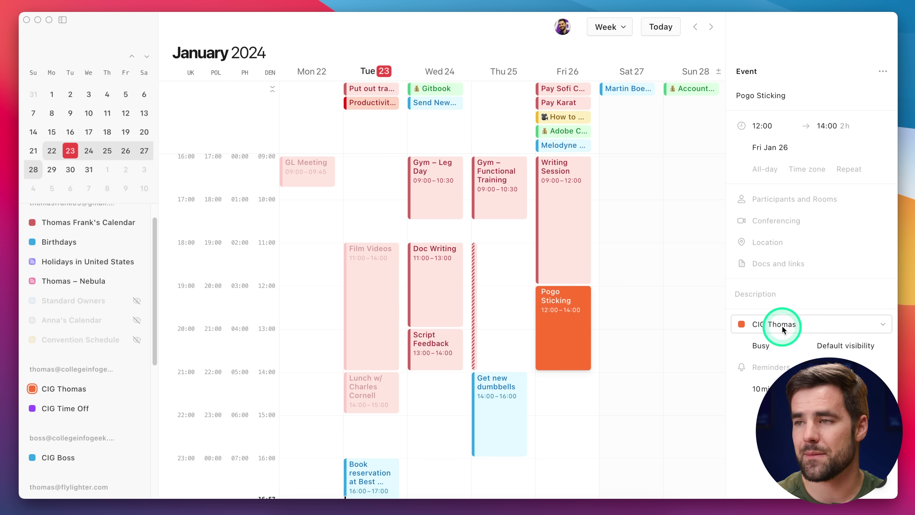
# Check the event's calendar list unchanged, then try Block on calendar and cancel it.
pyautogui.click(807, 318)
pyautogui.click(637, 127)
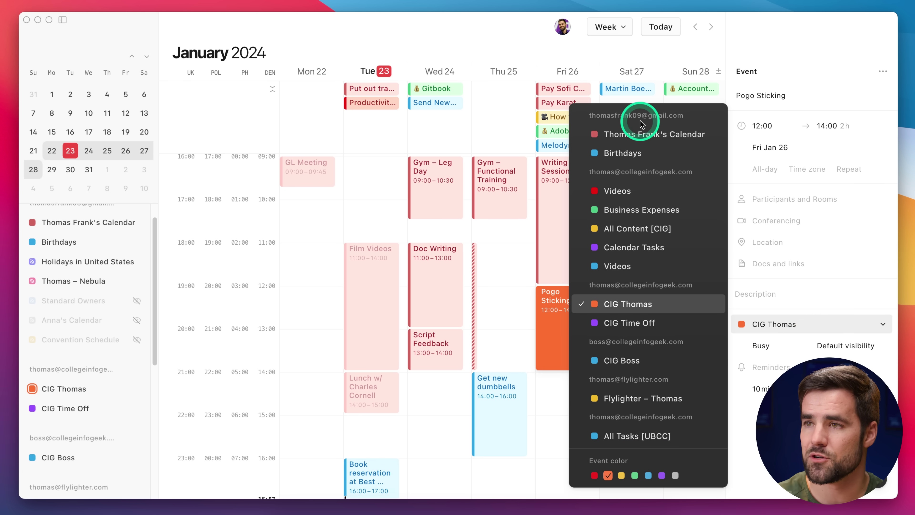
pyautogui.rightClick(553, 325)
pyautogui.moveTo(591, 363)
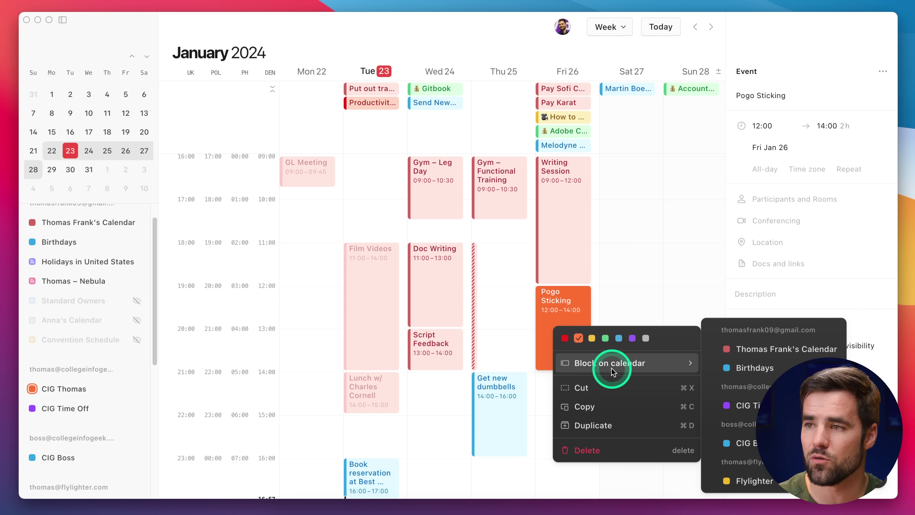
pyautogui.click(778, 351)
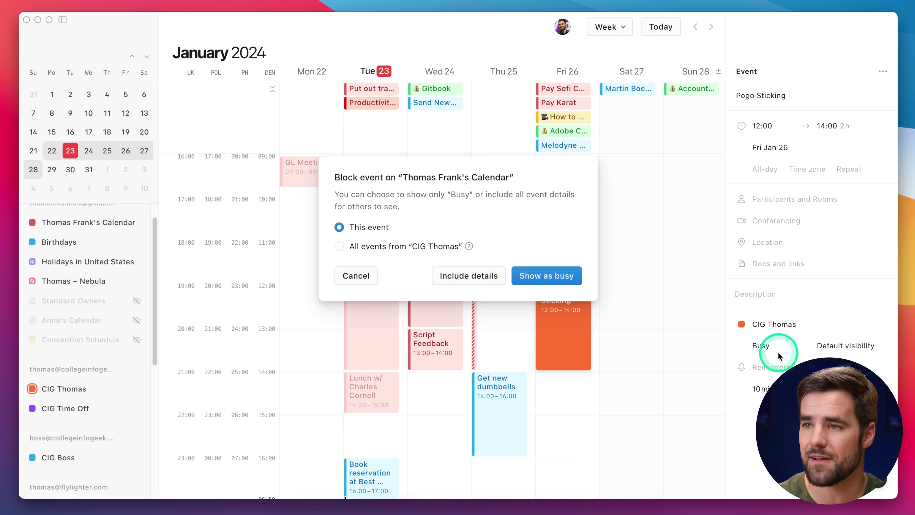
pyautogui.click(366, 274)
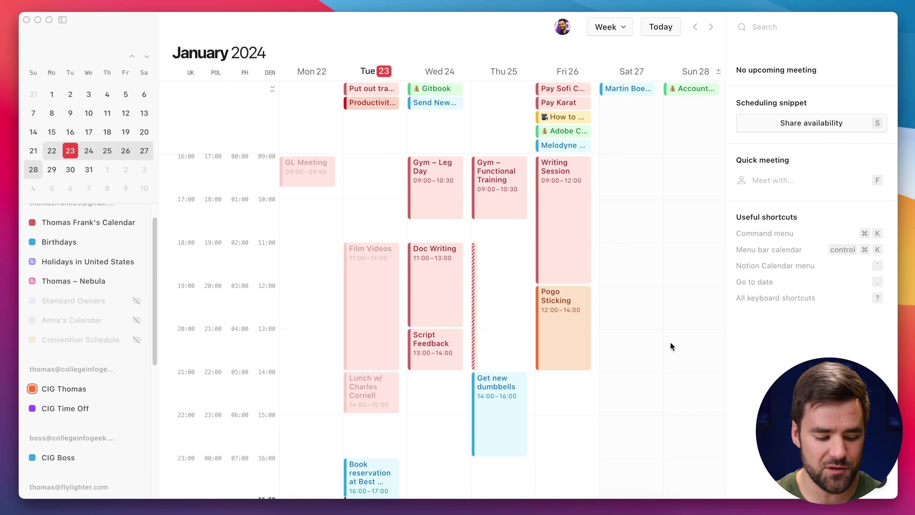
# Hide the sidebar and collapse the all-day section into per-day counts via Cmd+K 'col'.
pyautogui.press('super+backslash')
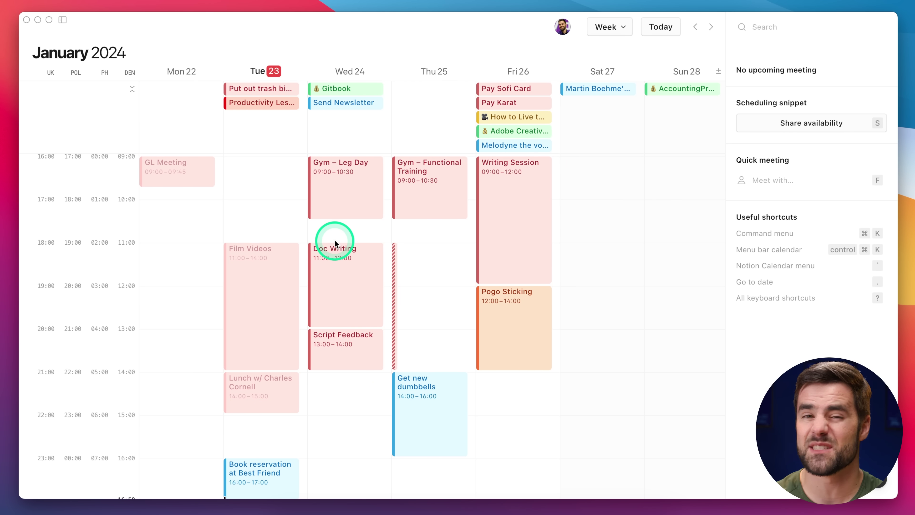
pyautogui.click(165, 76)
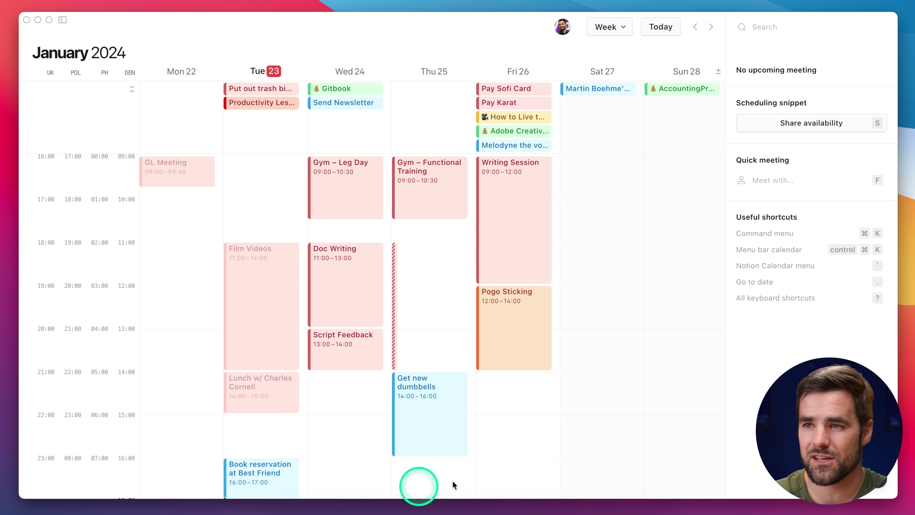
pyautogui.scroll(2, 338, 327)
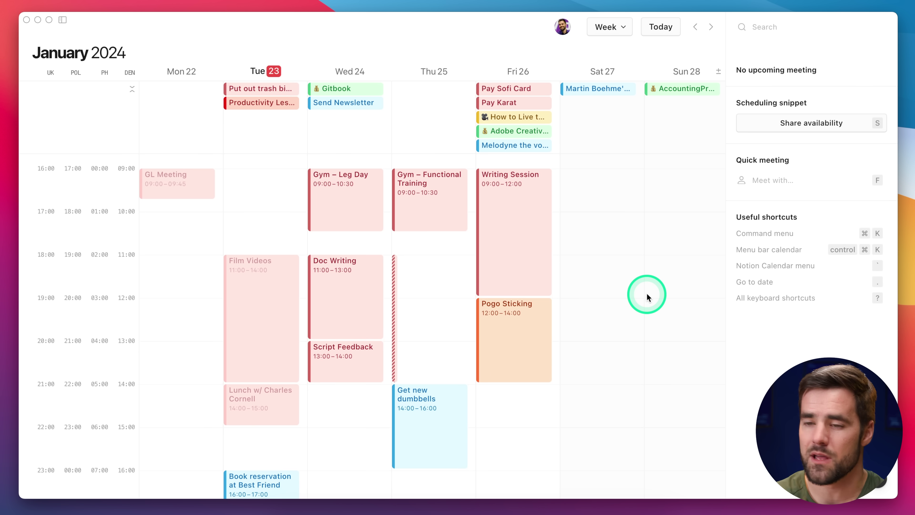
pyautogui.press('super+k')
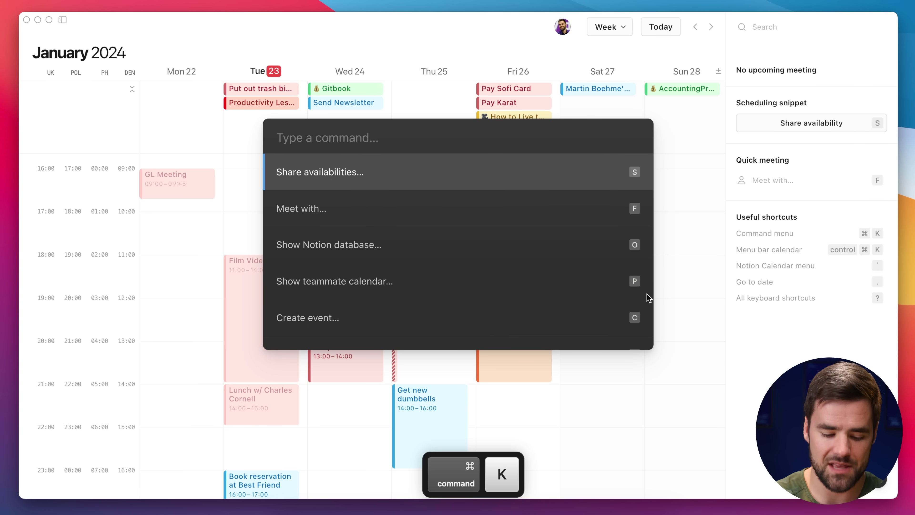
pyautogui.write('col')
pyautogui.press('Down')
pyautogui.press('Down')
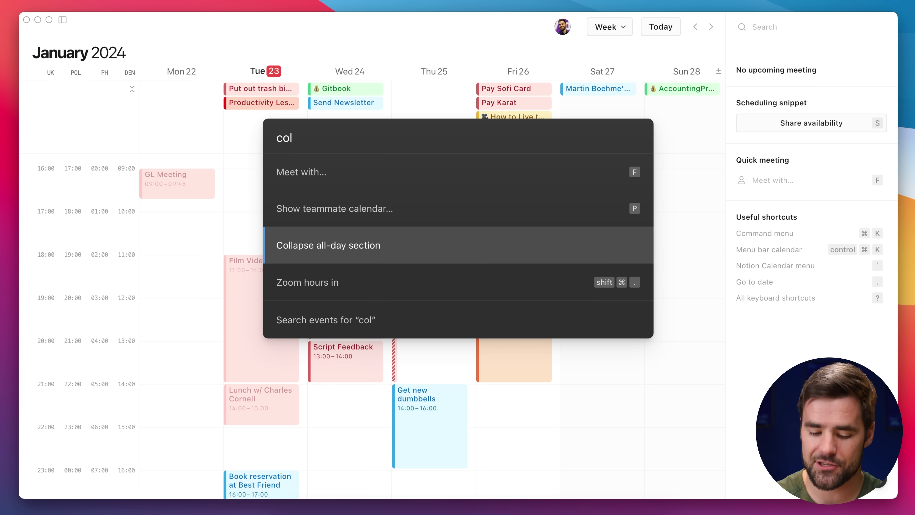
pyautogui.press('Return')
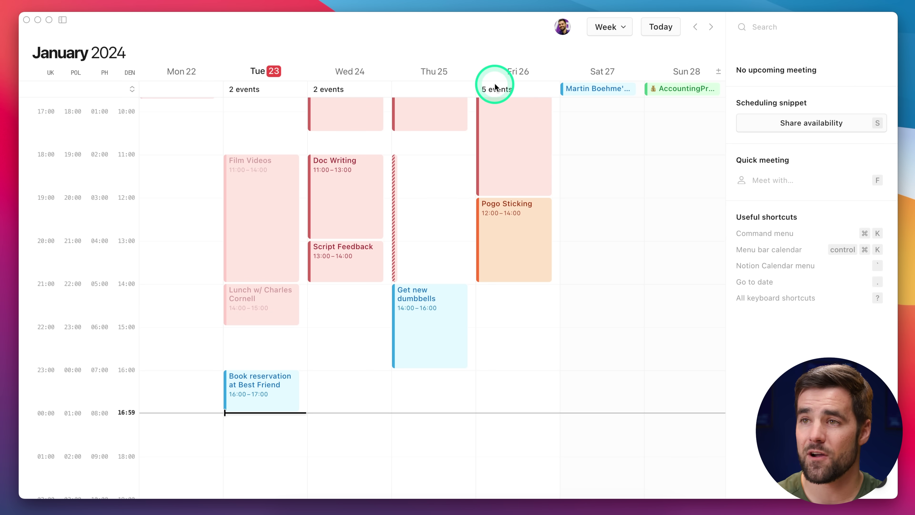
# Expand the all-day section, then collapse it again through the command search.
pyautogui.click(492, 88)
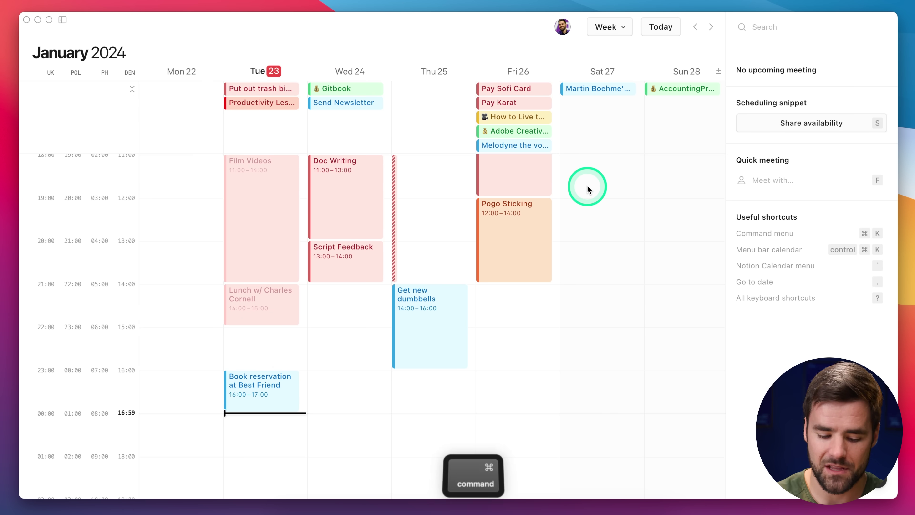
pyautogui.press('super+k')
pyautogui.write('col')
pyautogui.press('Down')
pyautogui.press('Down')
pyautogui.press('Return')
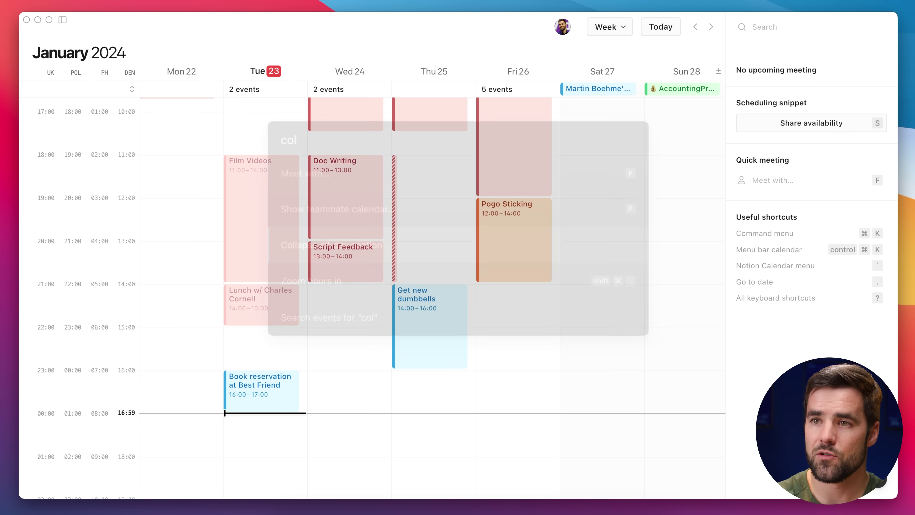
# Expand the all-day section with 'ex', then collapse it once more with 'col'.
pyautogui.press('super+k')
pyautogui.write('ex')
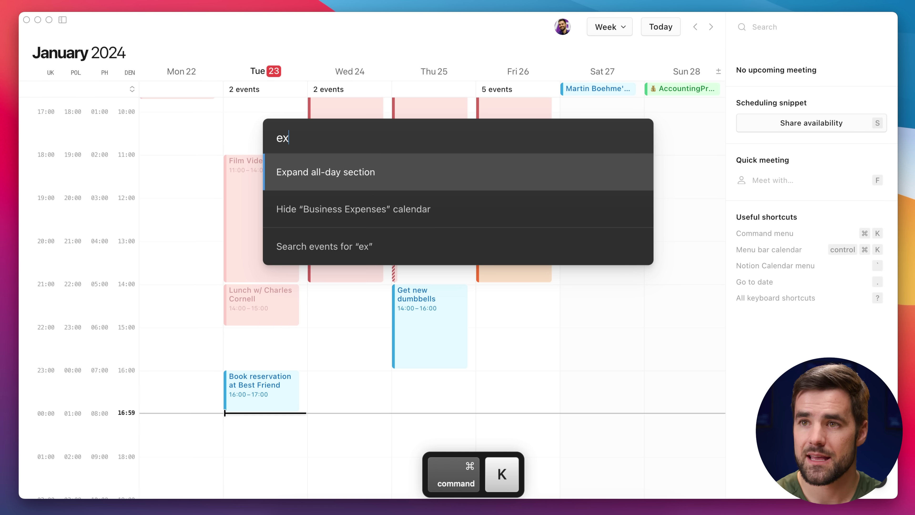
pyautogui.press('Return')
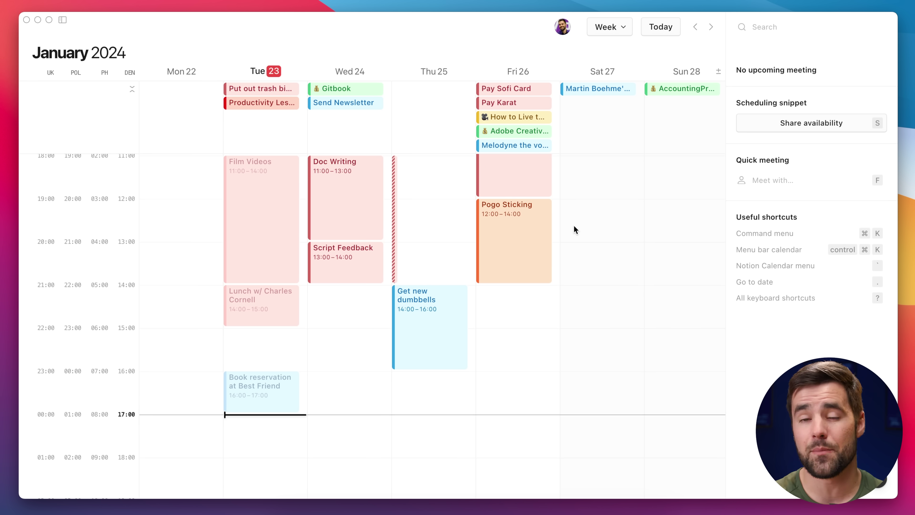
pyautogui.press('super+k')
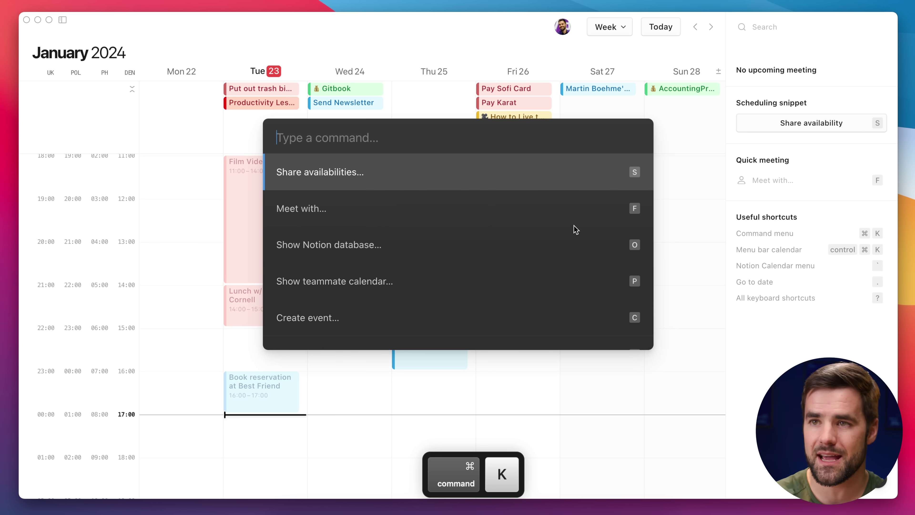
pyautogui.write('col')
pyautogui.click(575, 231)
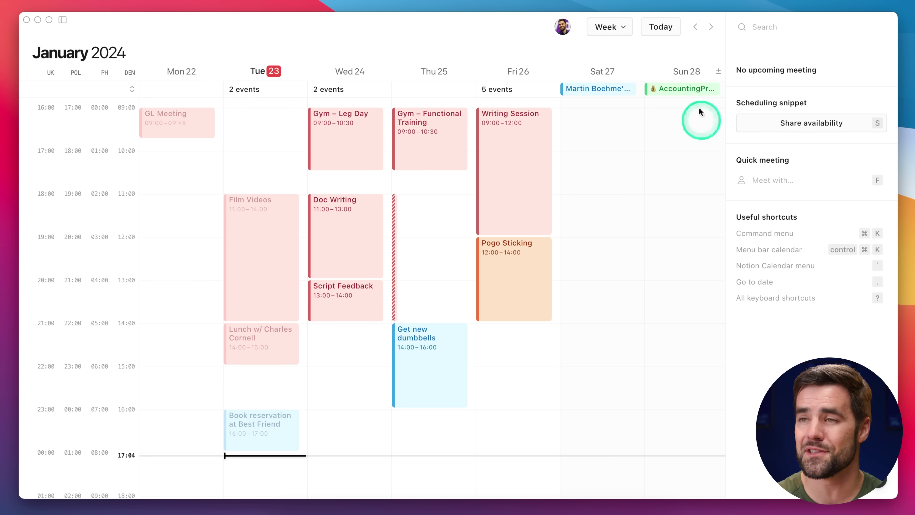
pyautogui.click(620, 38)
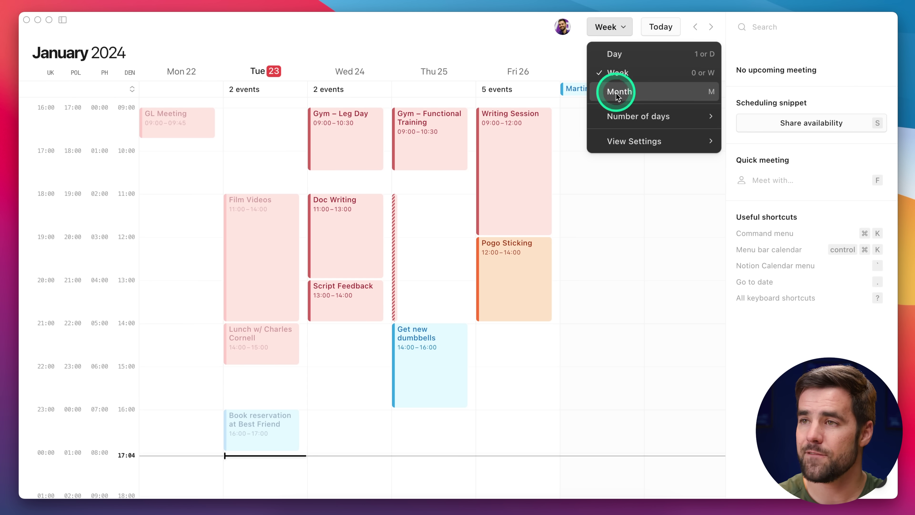
# Try the view with 9 days, then a custom 31-day view.
pyautogui.moveTo(624, 118)
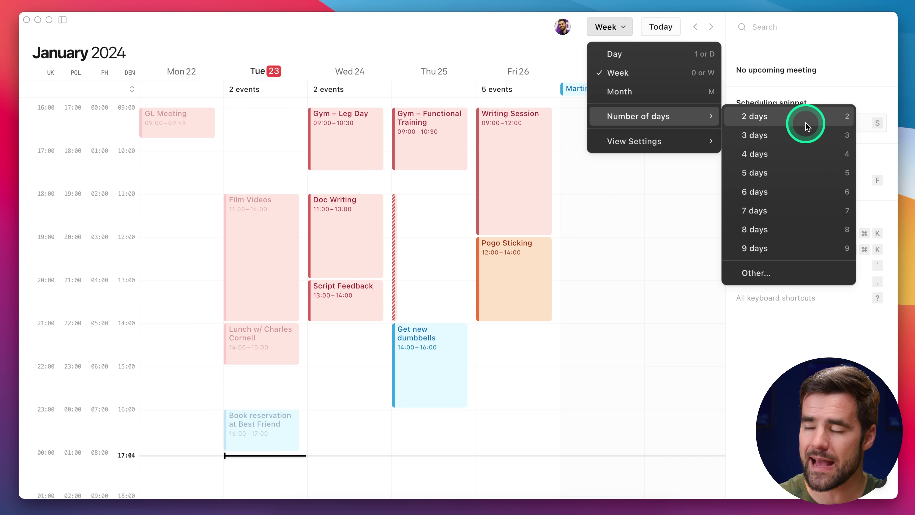
pyautogui.click(798, 248)
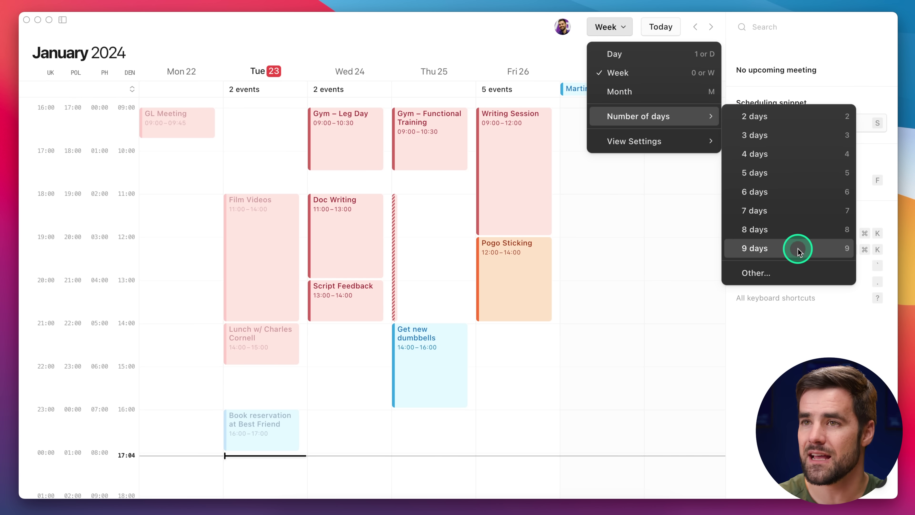
pyautogui.click(605, 27)
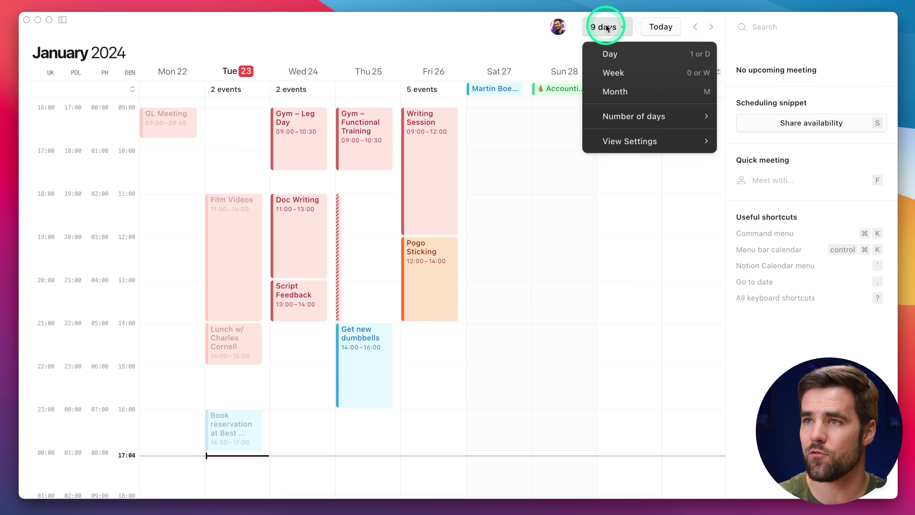
pyautogui.moveTo(642, 117)
pyautogui.click(774, 274)
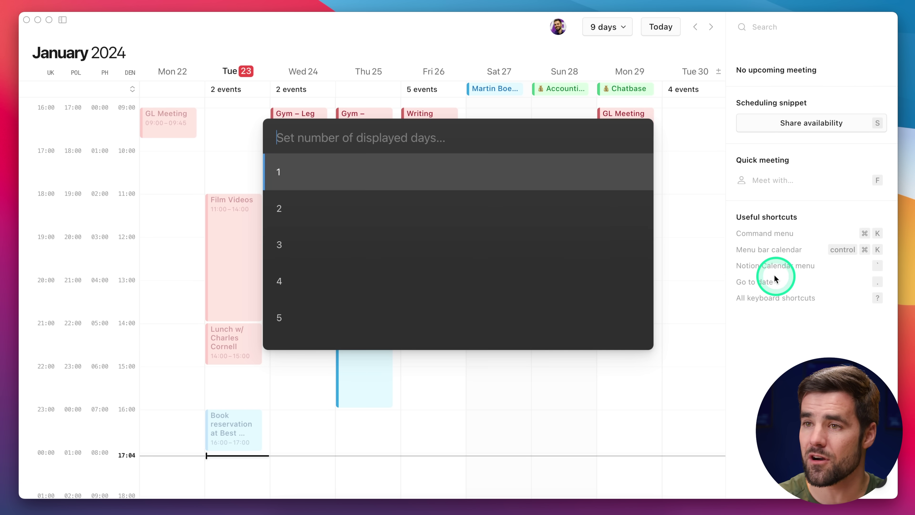
pyautogui.scroll(-10, 371, 238)
pyautogui.click(366, 327)
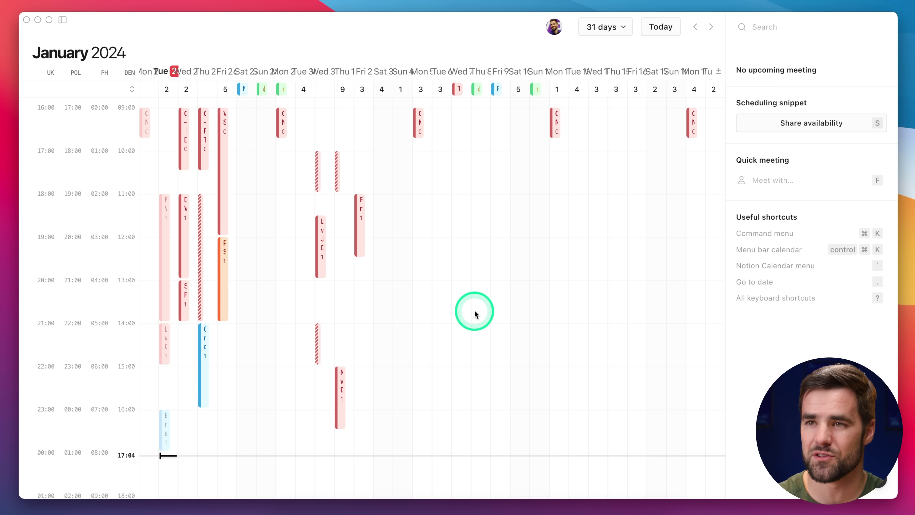
# Set the custom number of displayed days to 14, starting Mon 22.
pyautogui.click(621, 26)
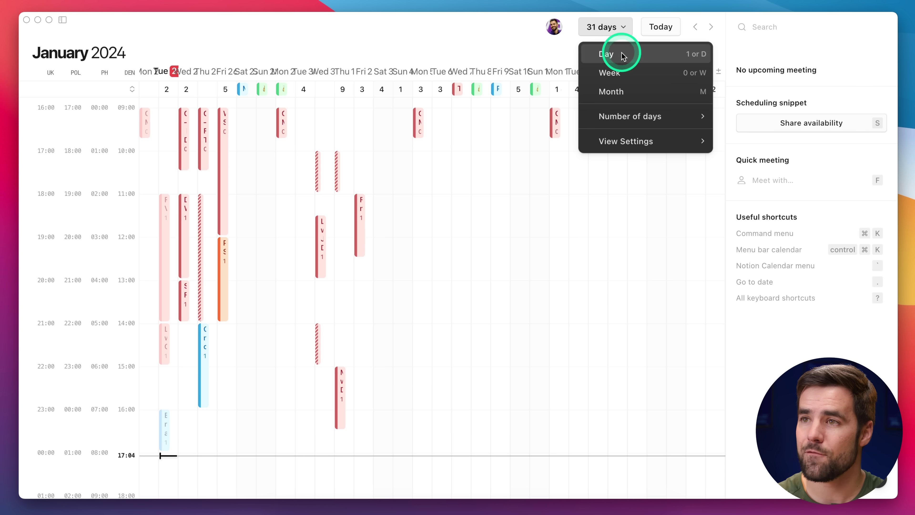
pyautogui.moveTo(643, 114)
pyautogui.click(771, 272)
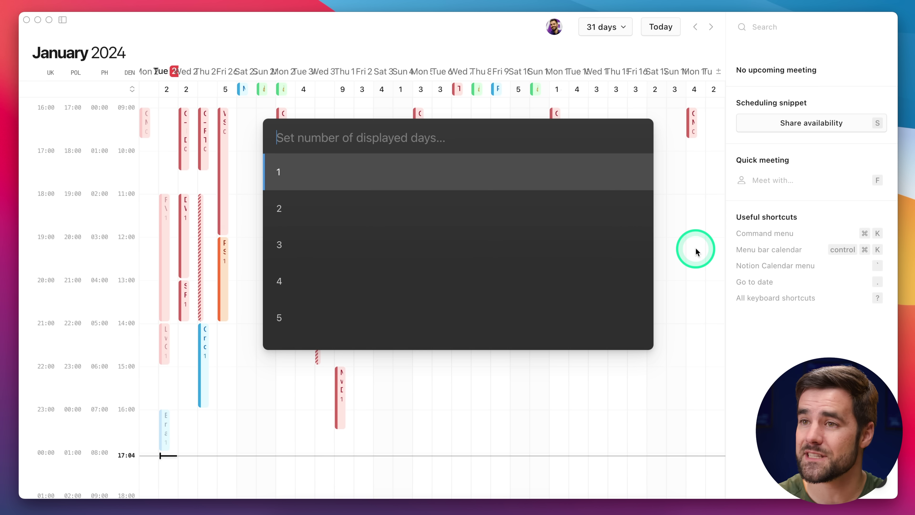
pyautogui.write('14')
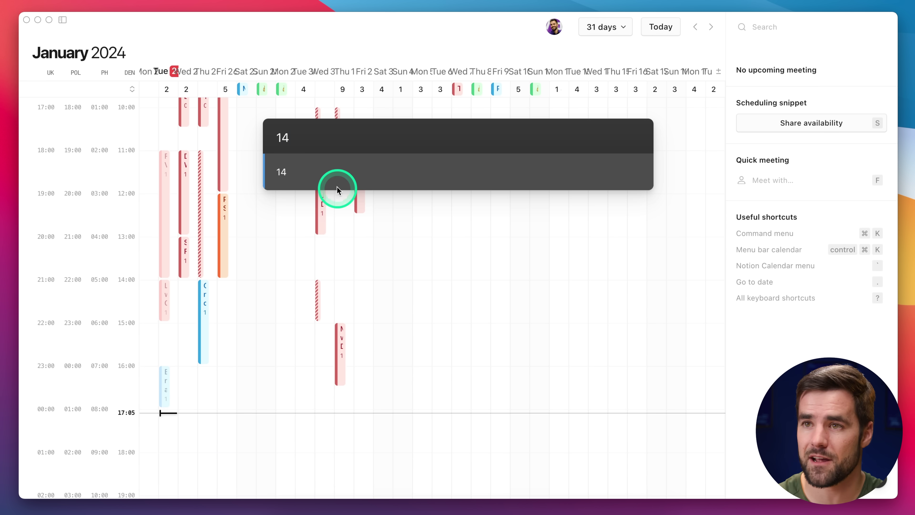
pyautogui.click(334, 167)
pyautogui.scroll(3, 493, 275)
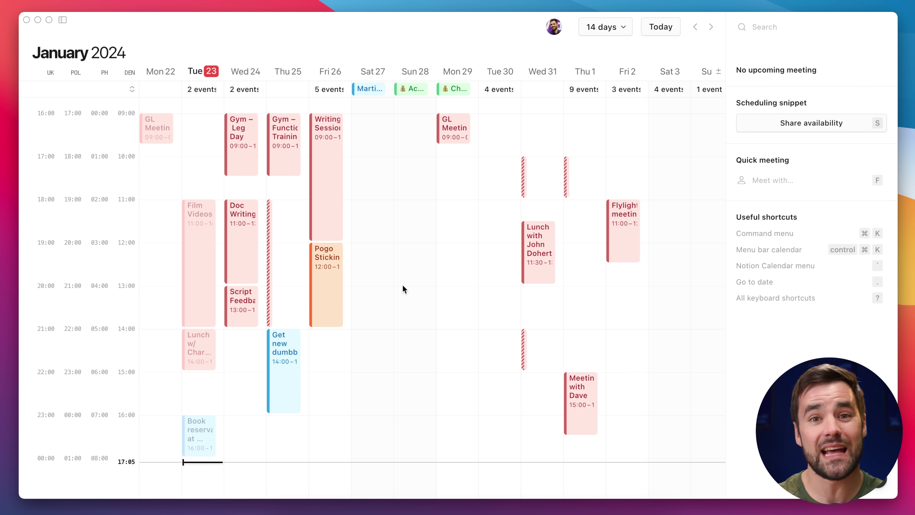
pyautogui.click(180, 237)
pyautogui.click(428, 293)
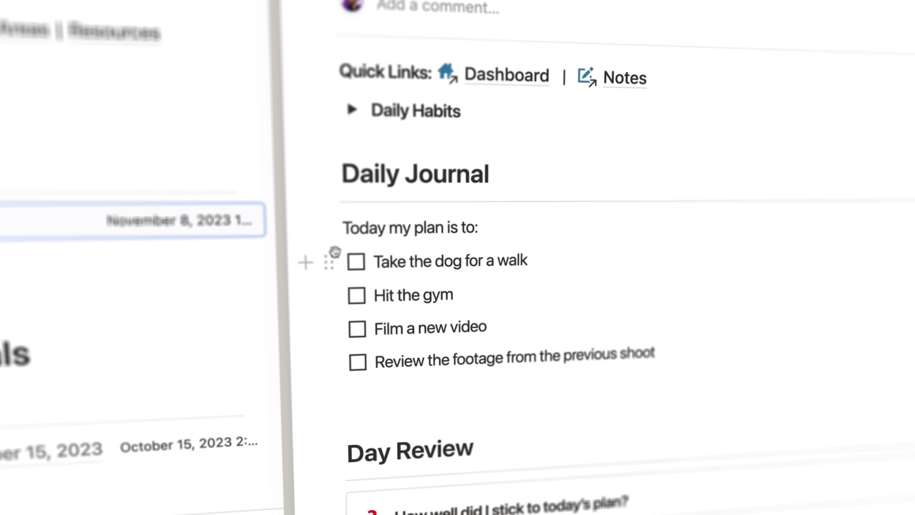
# Tick the four plan items: dog walk, gym, new video, and footage review.
pyautogui.click(358, 260)
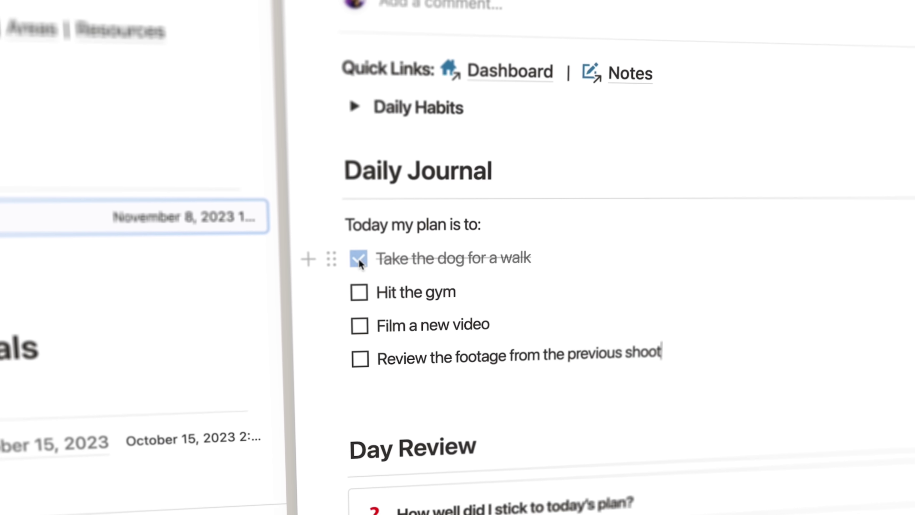
pyautogui.click(359, 292)
pyautogui.click(359, 326)
pyautogui.click(360, 359)
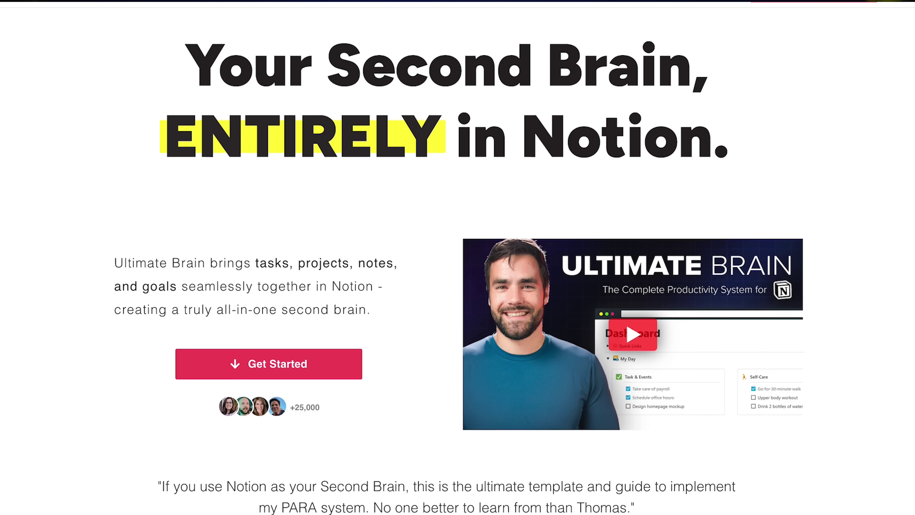
# Scroll down the Ultimate Brain landing page past the testimonial.
pyautogui.scroll(-2, 458, 281)
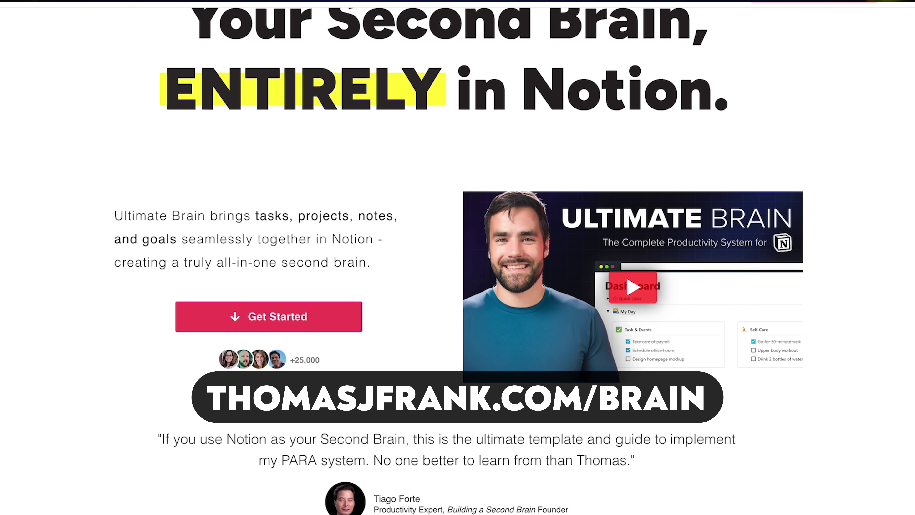
pyautogui.scroll(-2, 457, 259)
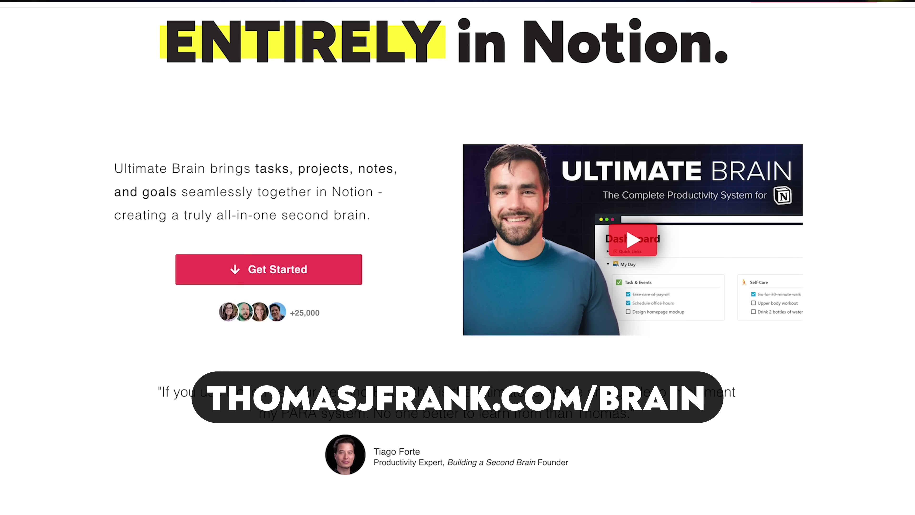
pyautogui.scroll(-2, 458, 259)
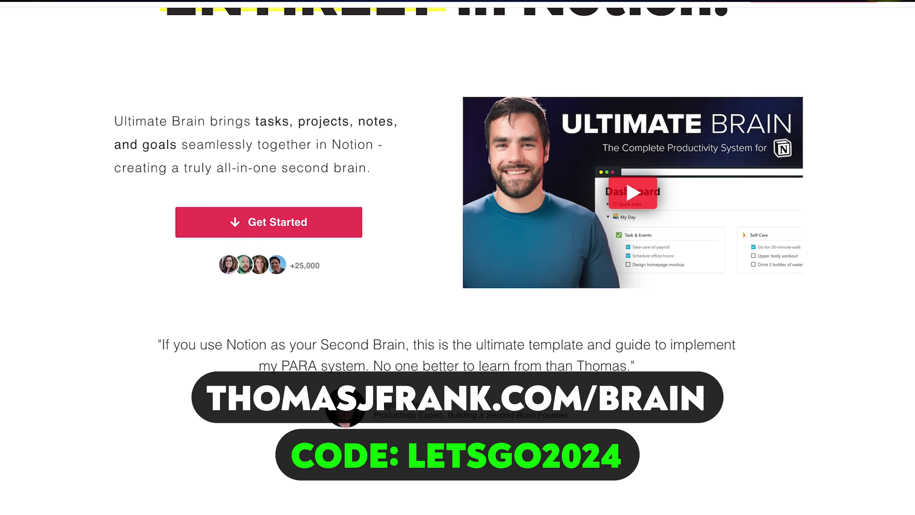
pyautogui.scroll(-2, 457, 260)
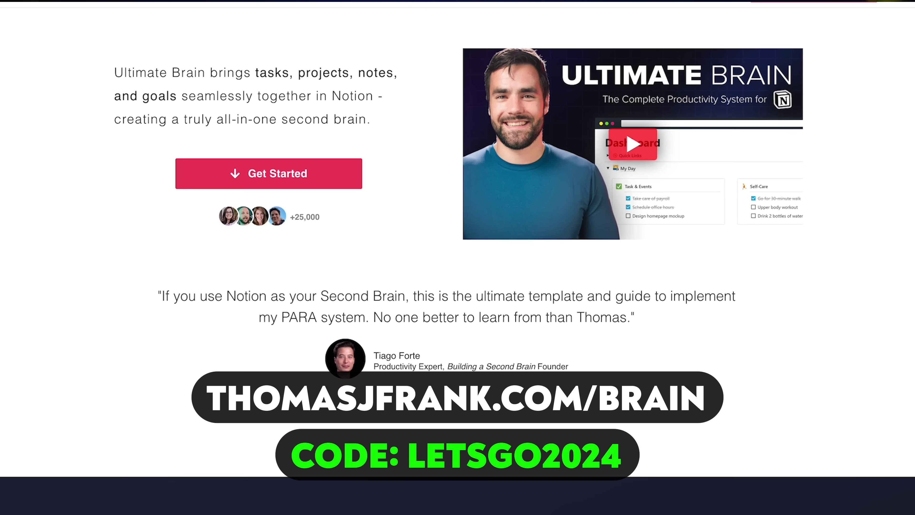
pyautogui.scroll(-2, 458, 260)
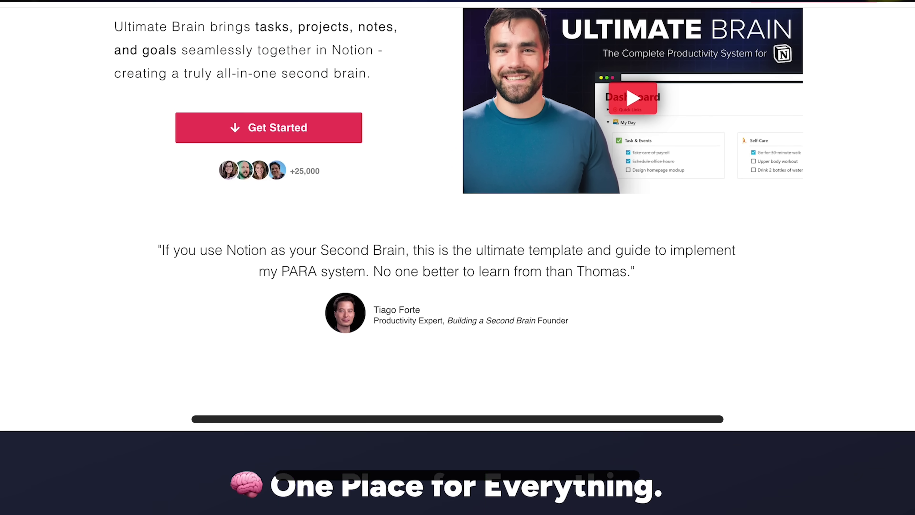